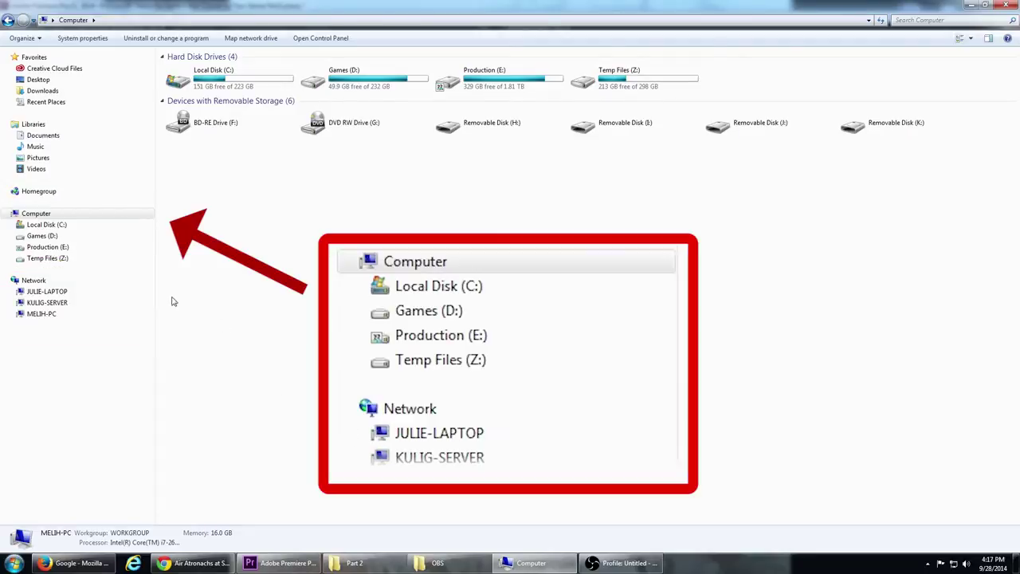
Expand Local Disk (C:), browse its folders, then return to the Computer drives overview.
{"action": "left_click", "coordinate": [12, 225]}
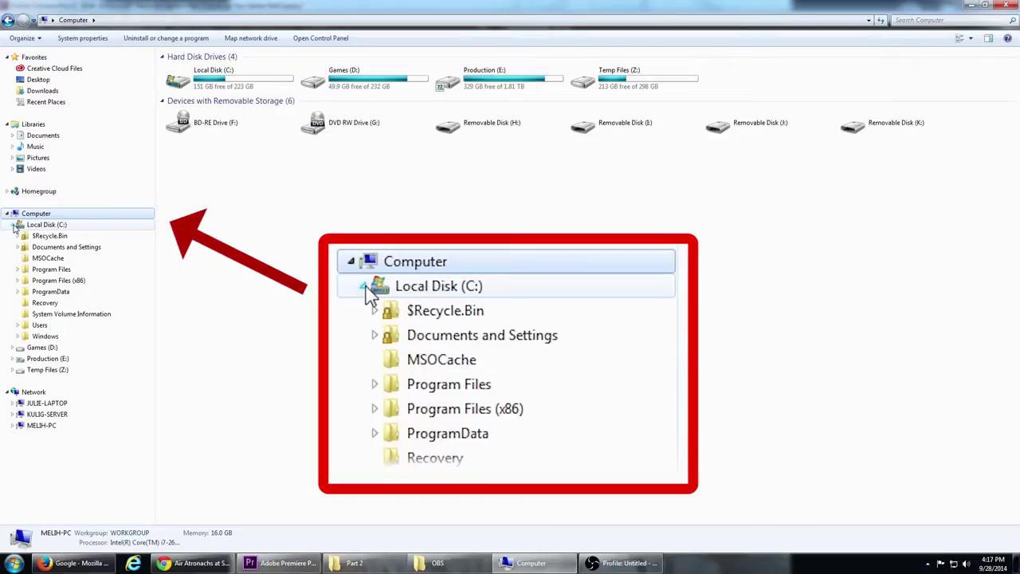
{"action": "left_click", "coordinate": [45, 225]}
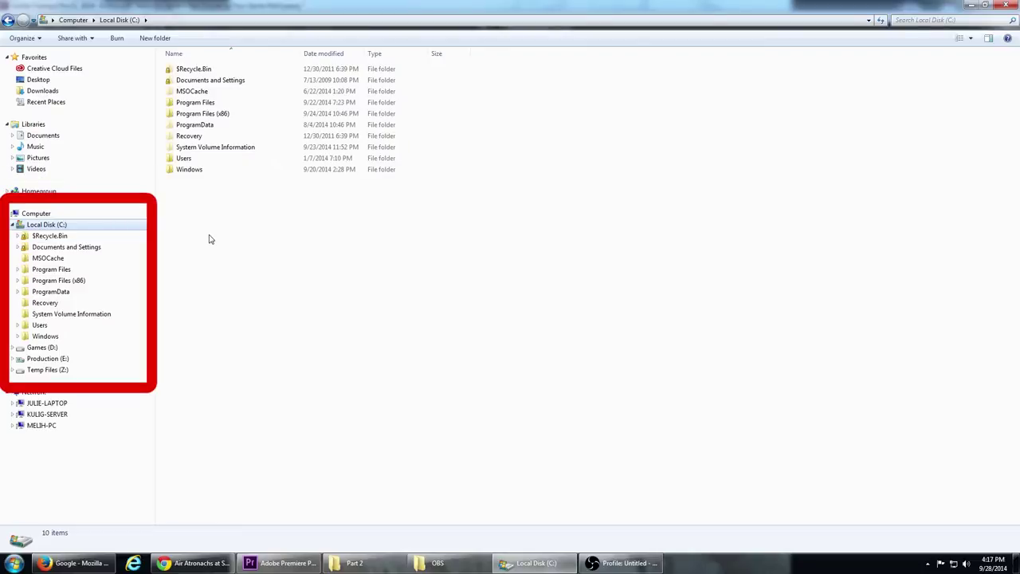
{"action": "left_click", "coordinate": [35, 215]}
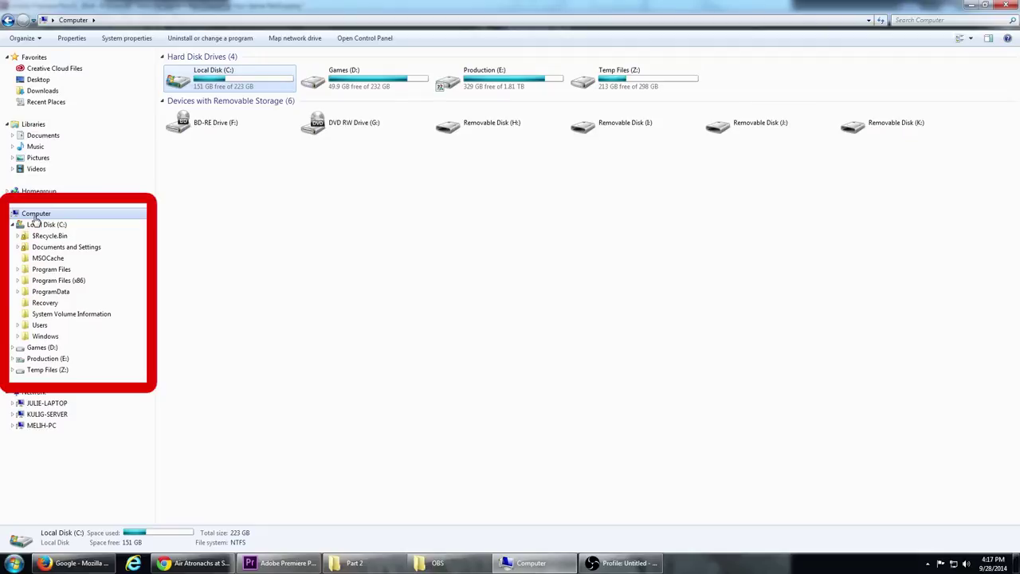
Collapse the Local Disk (C:) branch, then view Libraries and Favorites.
{"action": "left_click", "coordinate": [12, 224]}
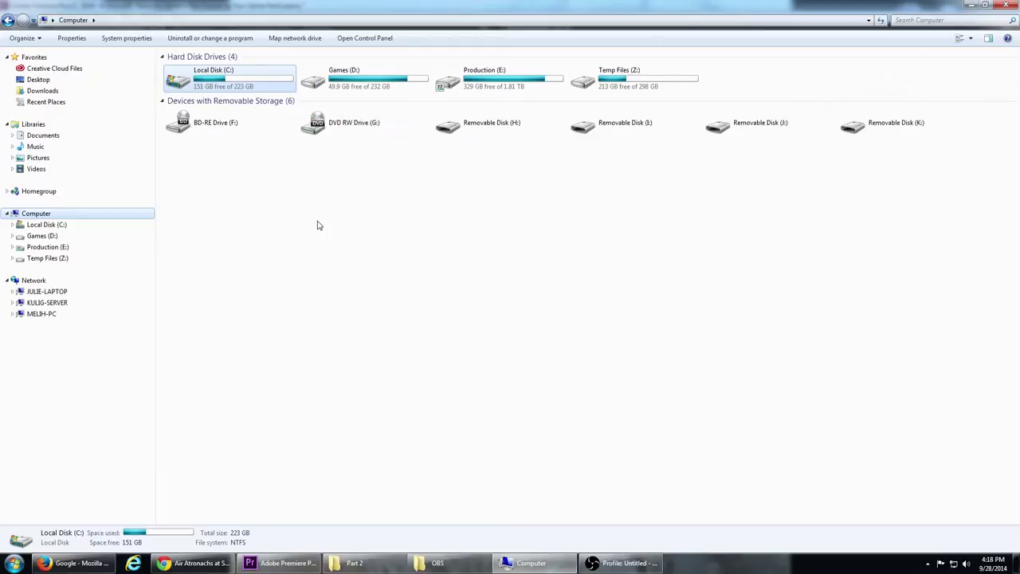
{"action": "left_click", "coordinate": [34, 125]}
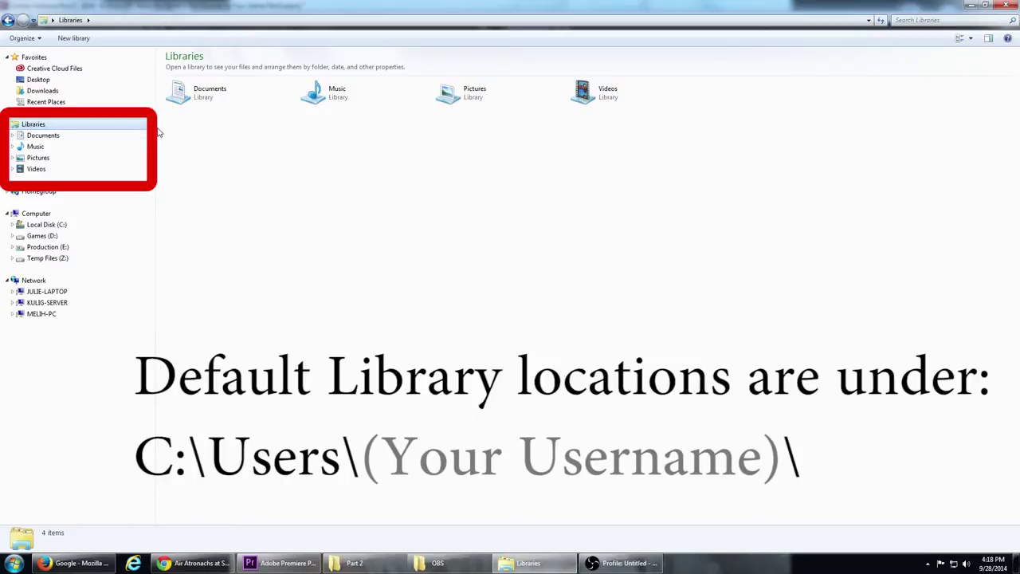
{"action": "left_click", "coordinate": [35, 59]}
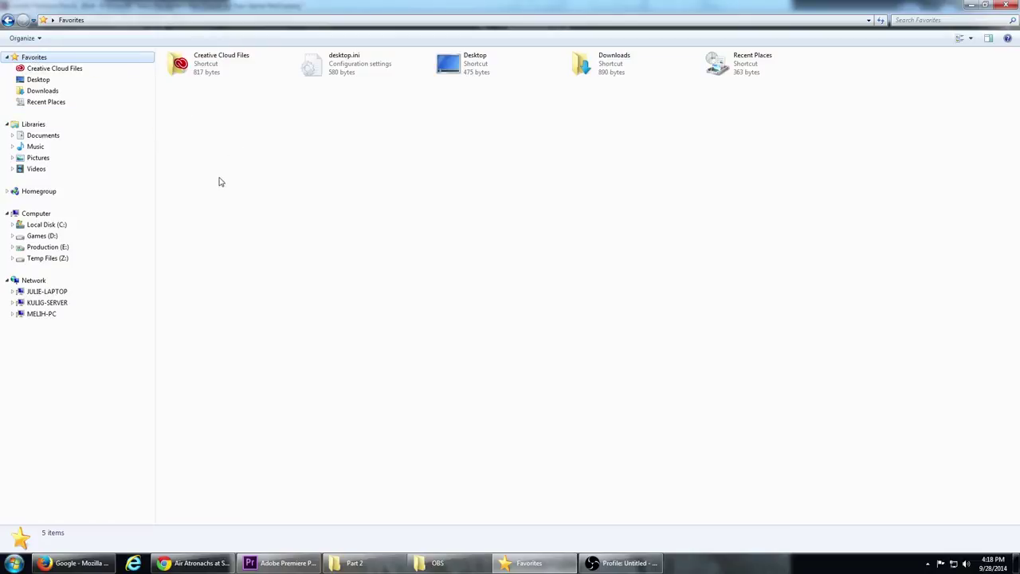
Open C:\Users and add it to Favorites as the current location.
{"action": "left_click", "coordinate": [50, 226]}
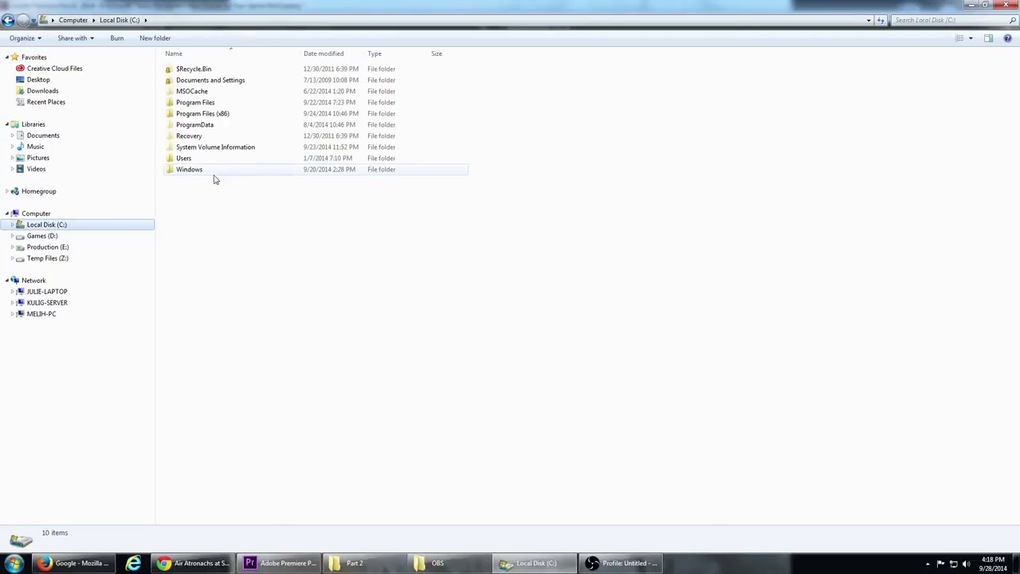
{"action": "double_click", "coordinate": [198, 157]}
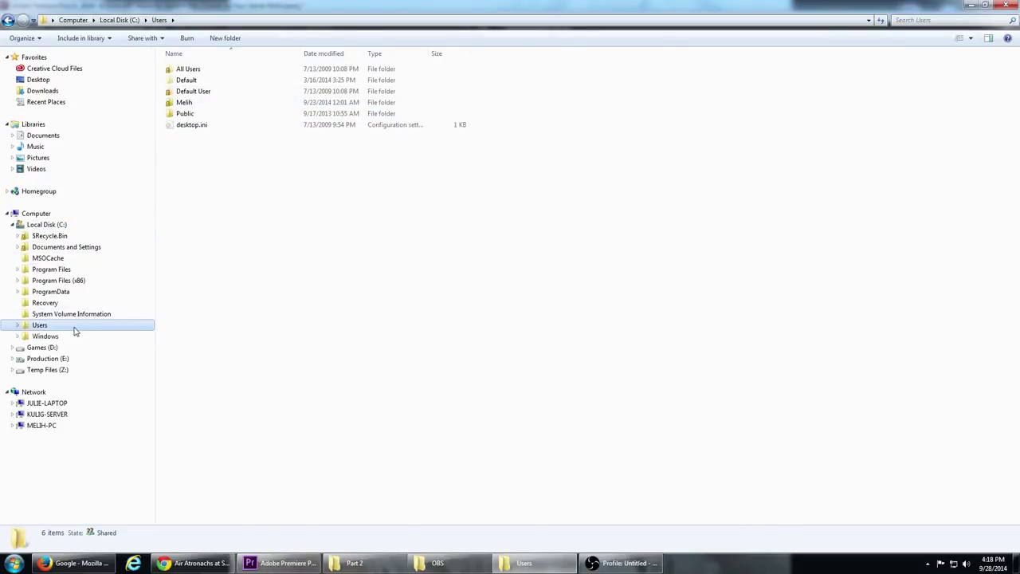
{"action": "right_click", "coordinate": [45, 56]}
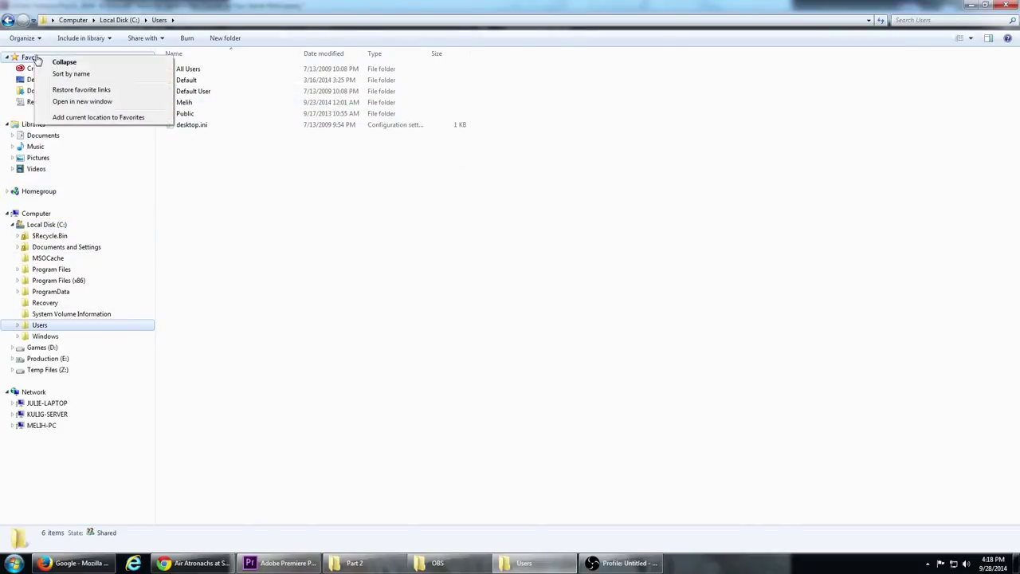
{"action": "left_click", "coordinate": [129, 119]}
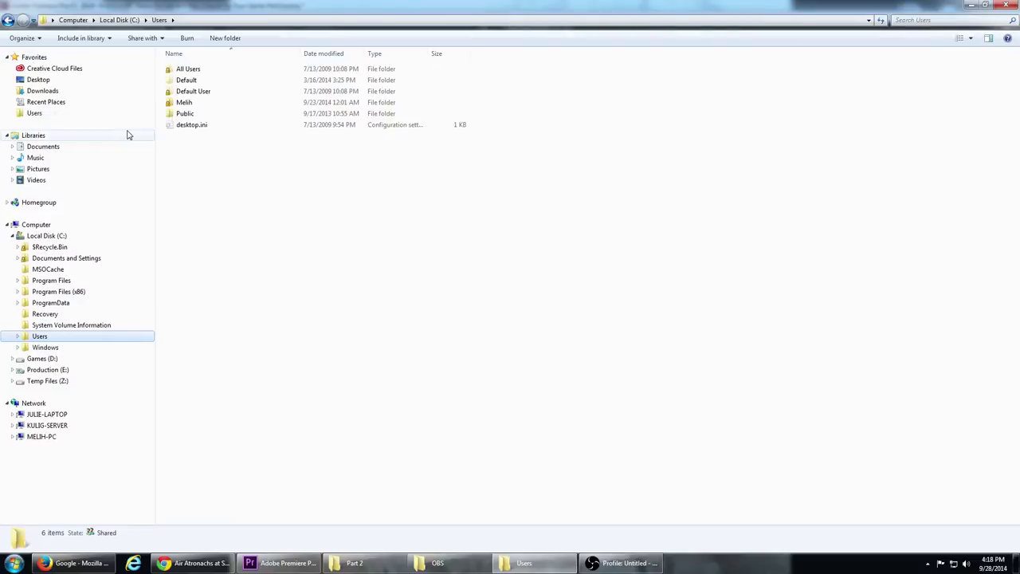
Open Users from its new Favorites shortcut, then remove that shortcut from Favorites.
{"action": "left_click", "coordinate": [35, 116]}
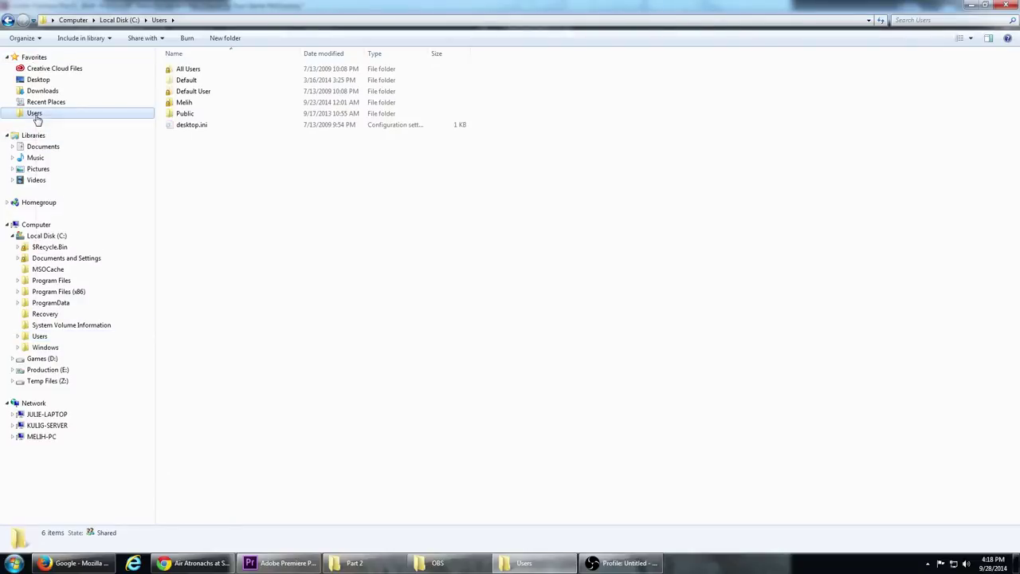
{"action": "right_click", "coordinate": [36, 118]}
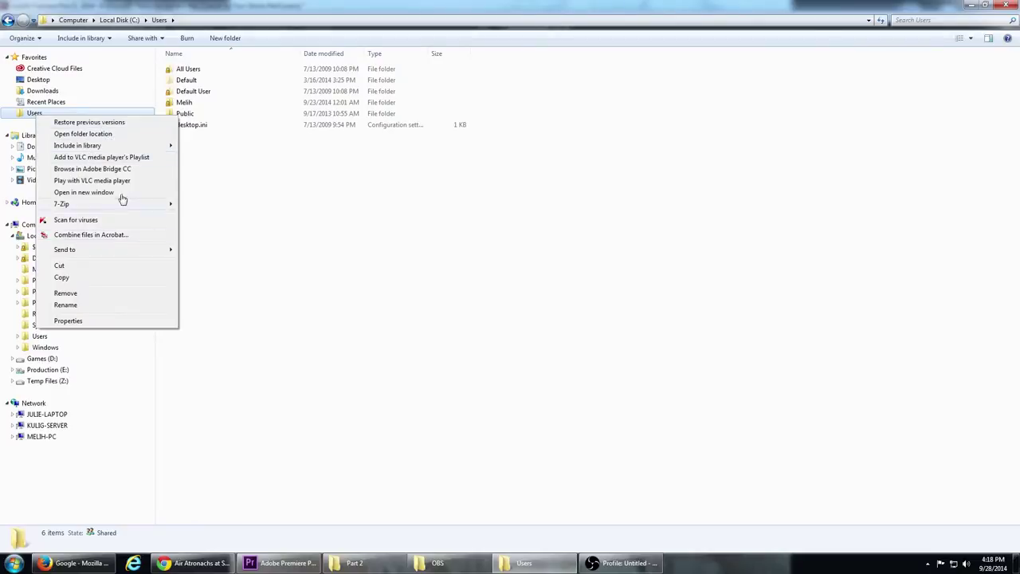
{"action": "left_click", "coordinate": [121, 293]}
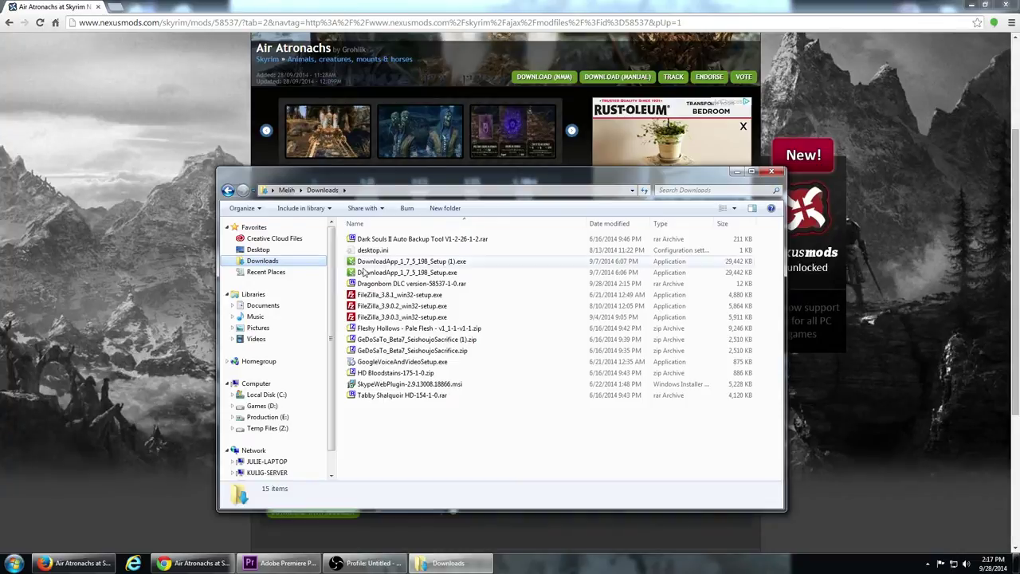
Go from Local Disk (C:) through Users and the personal user folder into Downloads.
{"action": "left_click", "coordinate": [266, 394]}
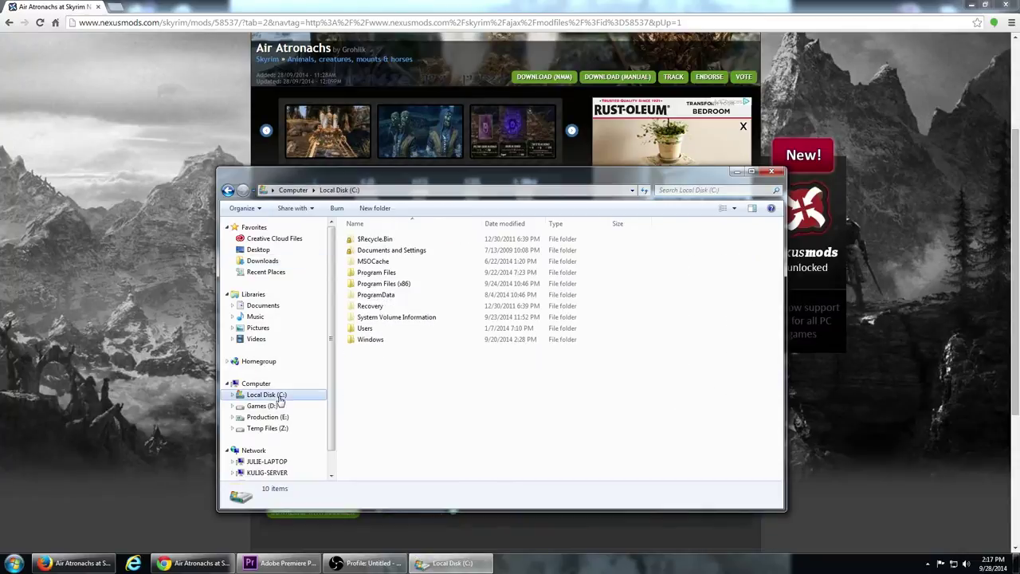
{"action": "double_click", "coordinate": [365, 327]}
{"action": "double_click", "coordinate": [383, 271]}
{"action": "double_click", "coordinate": [392, 341]}
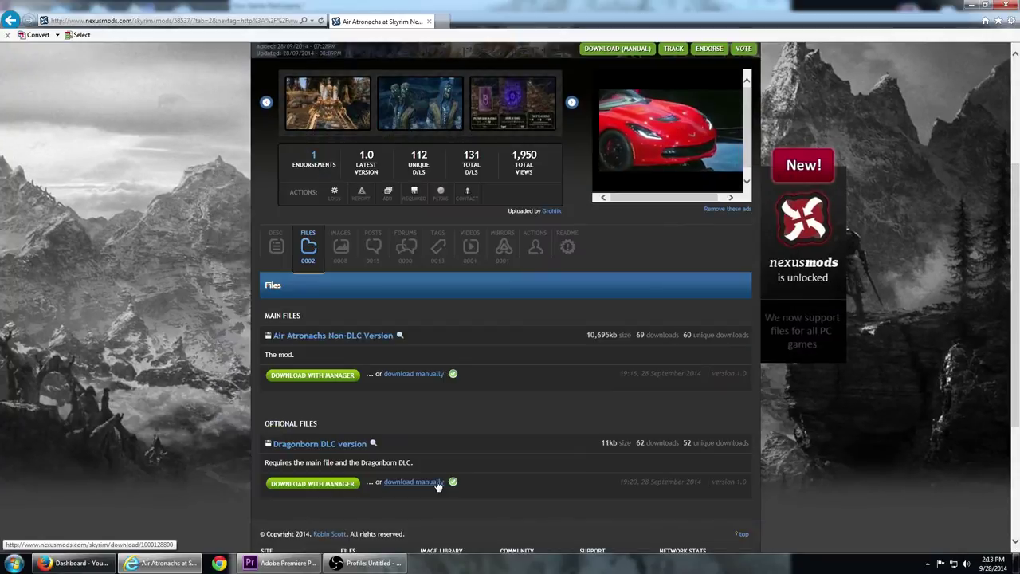
Start the manual Dragonborn DLC download in Internet Explorer, then dismiss the save prompt.
{"action": "left_click", "coordinate": [436, 481]}
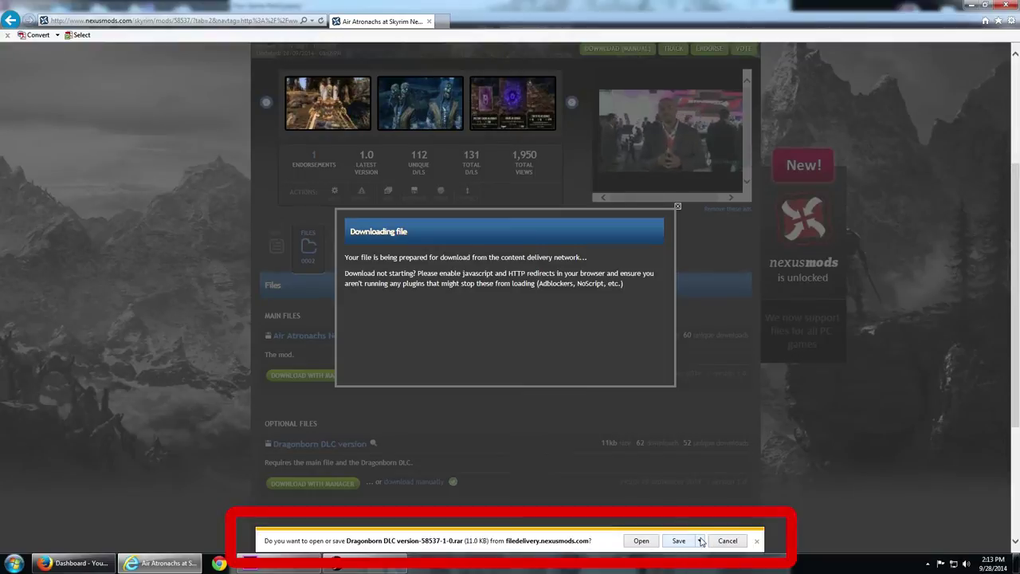
{"action": "left_click", "coordinate": [700, 541]}
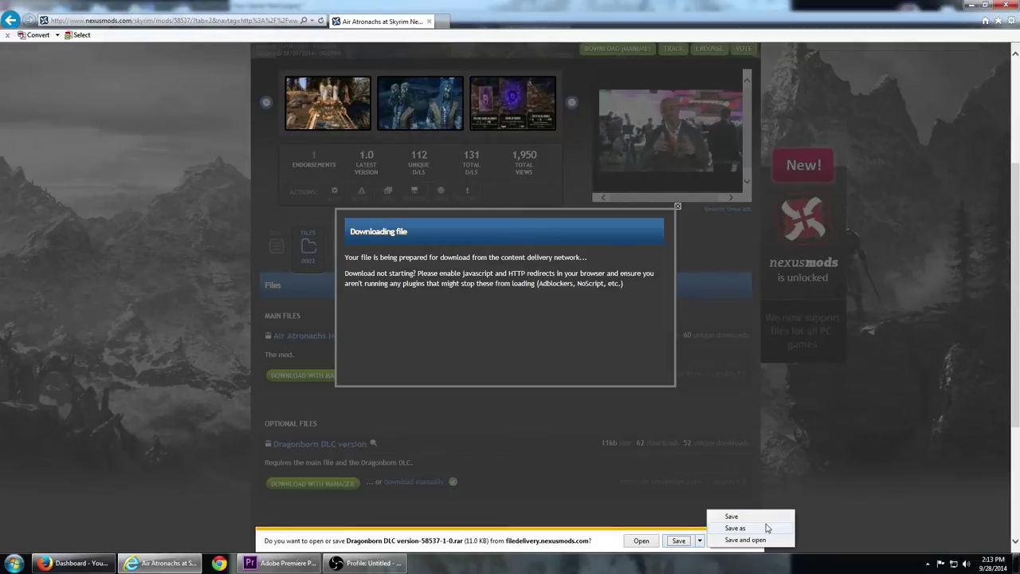
{"action": "left_click", "coordinate": [809, 517]}
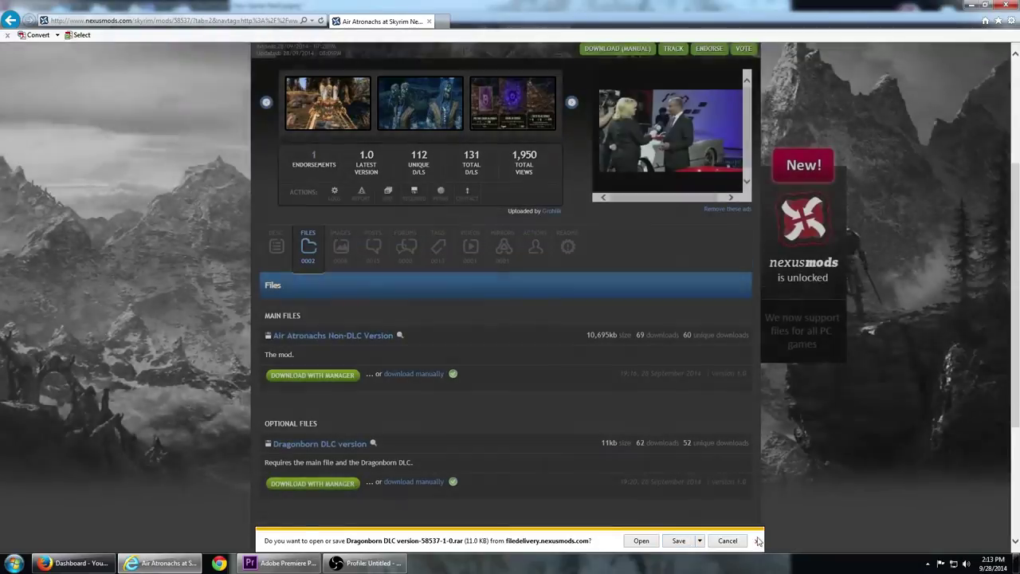
{"action": "left_click", "coordinate": [756, 542]}
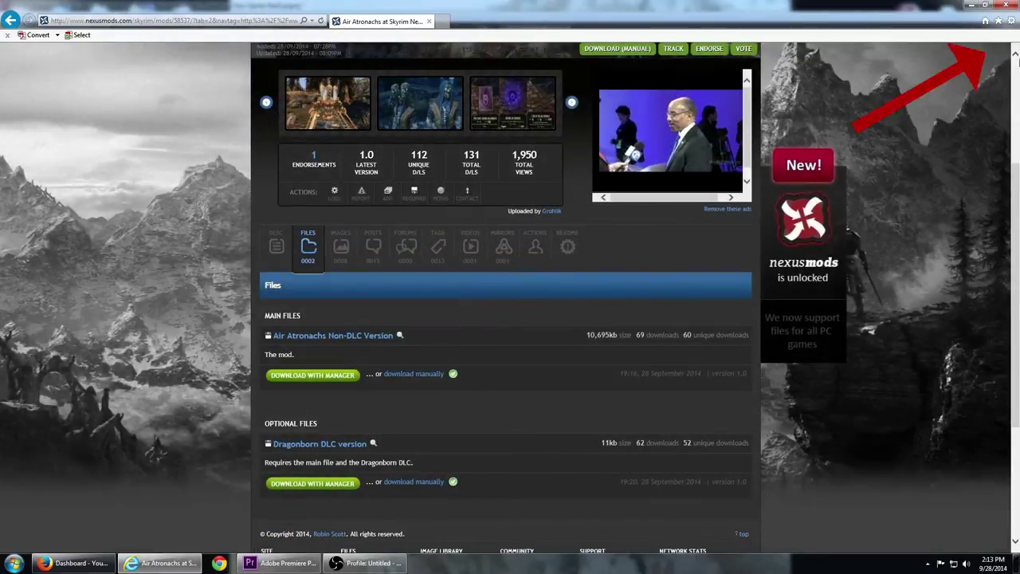
Set Internet Explorer's default download location to the Downloads folder.
{"action": "left_click", "coordinate": [1011, 20]}
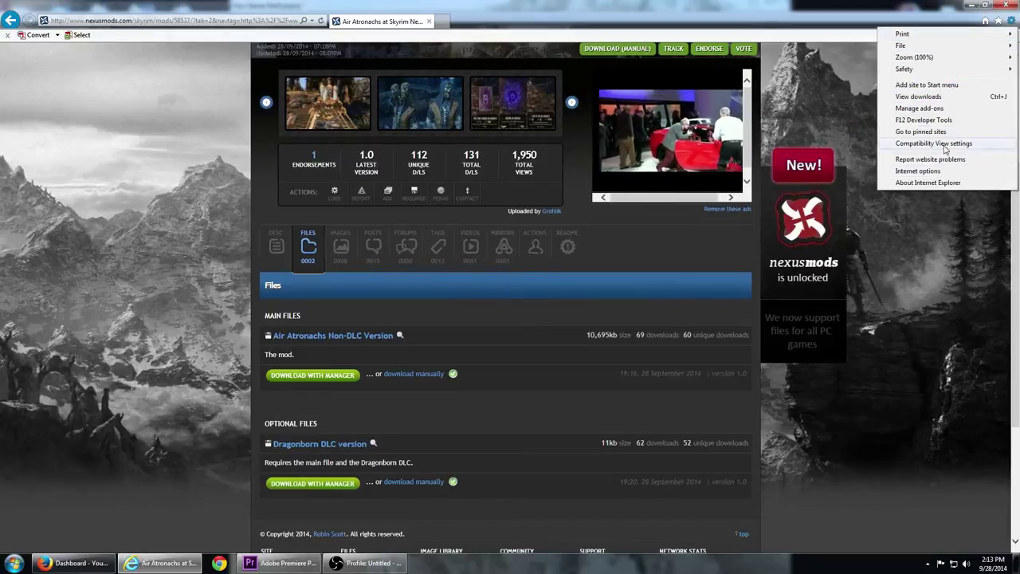
{"action": "left_click", "coordinate": [918, 97]}
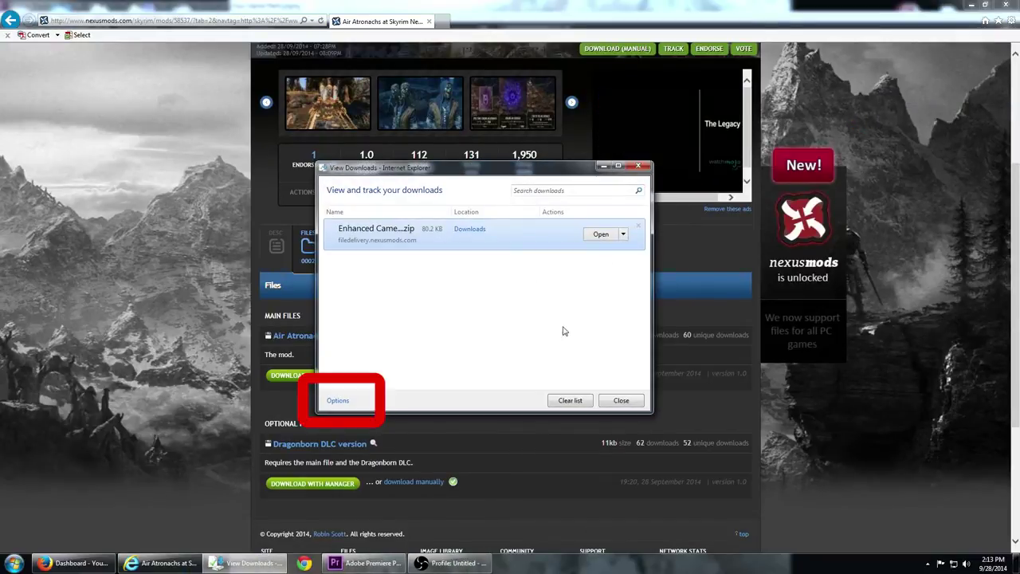
{"action": "left_click", "coordinate": [335, 402]}
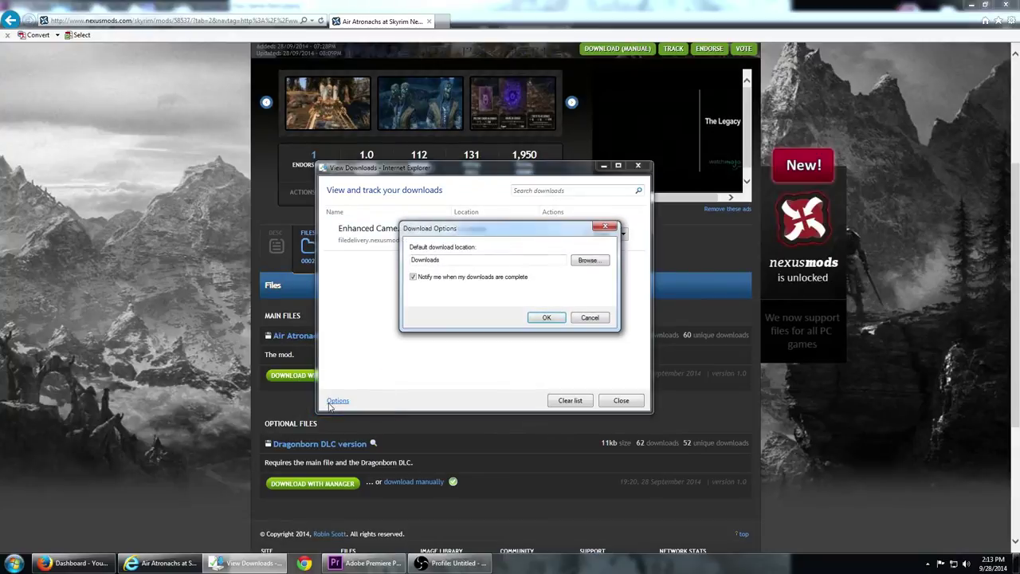
{"action": "left_click", "coordinate": [588, 261]}
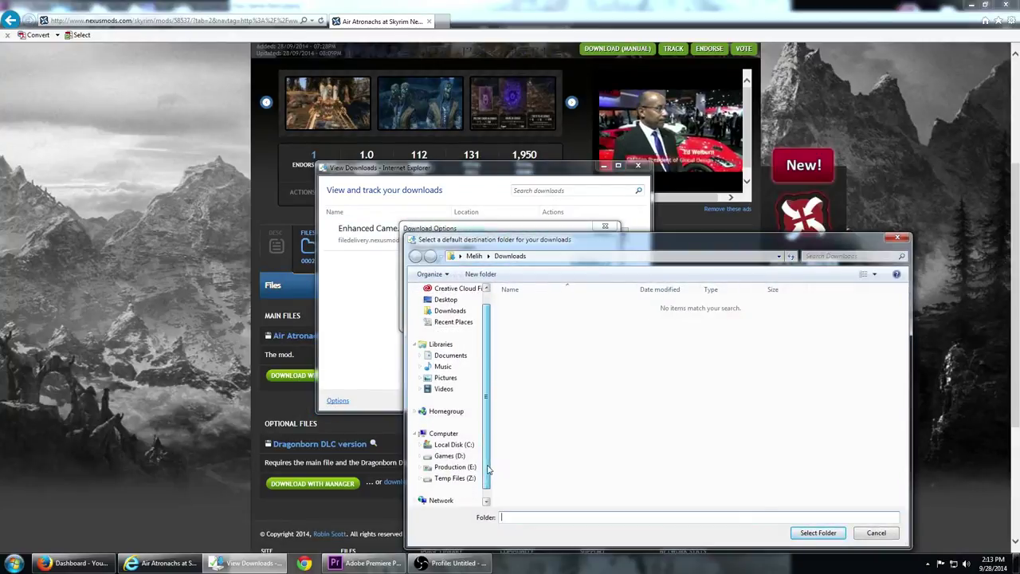
{"action": "double_click", "coordinate": [527, 316]}
{"action": "left_click", "coordinate": [818, 532]}
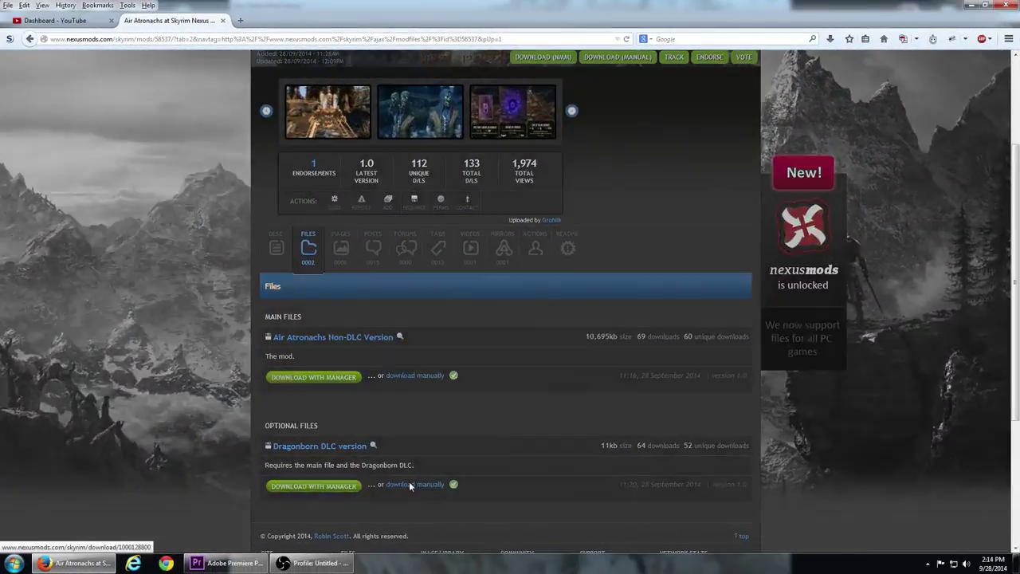
Start the manual Dragonborn DLC download in Firefox, then cancel it.
{"action": "left_click", "coordinate": [408, 483]}
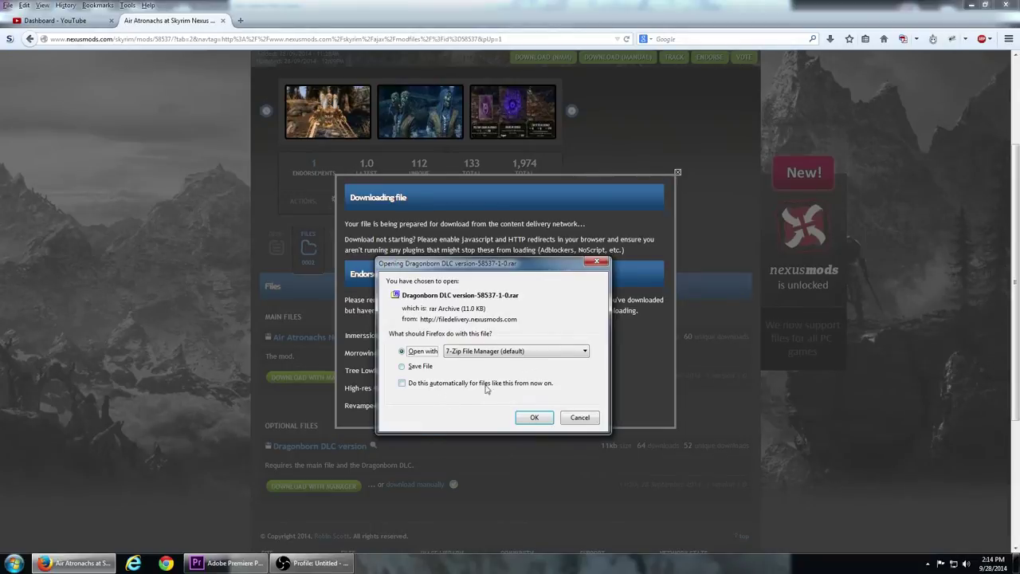
{"action": "left_click", "coordinate": [564, 420]}
{"action": "left_click", "coordinate": [412, 496]}
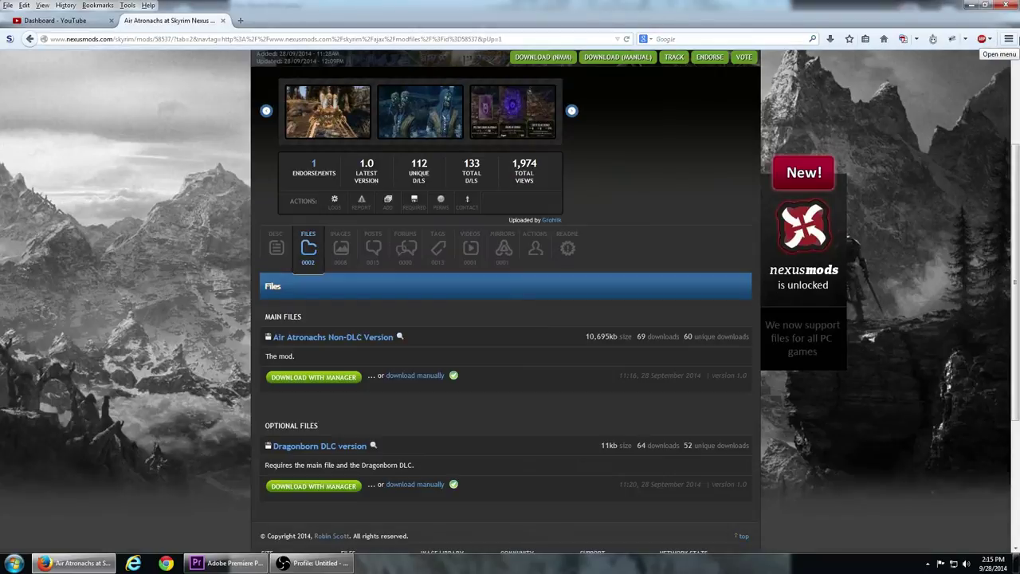
Open Firefox Options and browse for the Save files to folder, Z:\Downloads.
{"action": "left_click", "coordinate": [1007, 38]}
{"action": "left_click", "coordinate": [932, 200]}
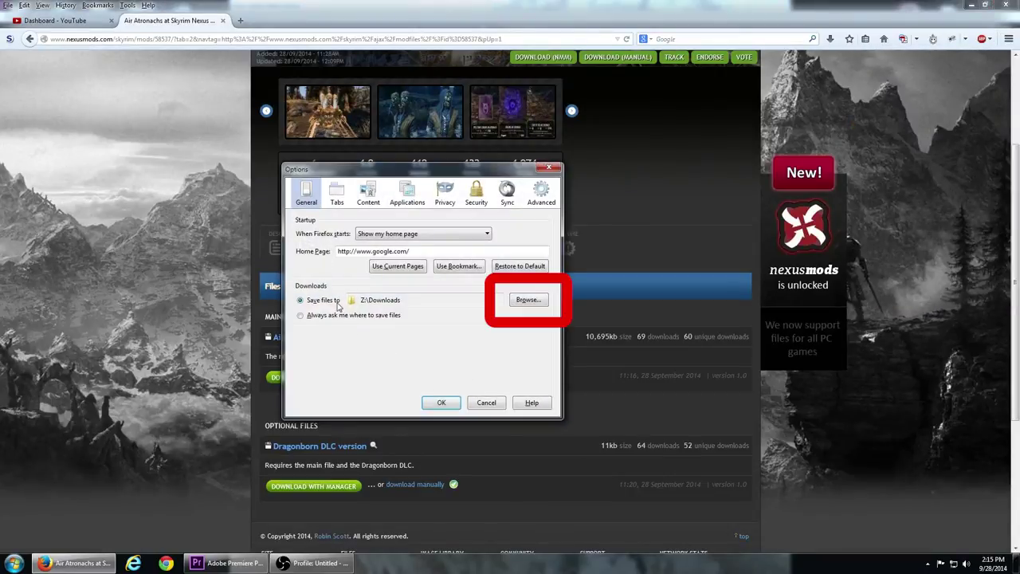
{"action": "left_click", "coordinate": [528, 301]}
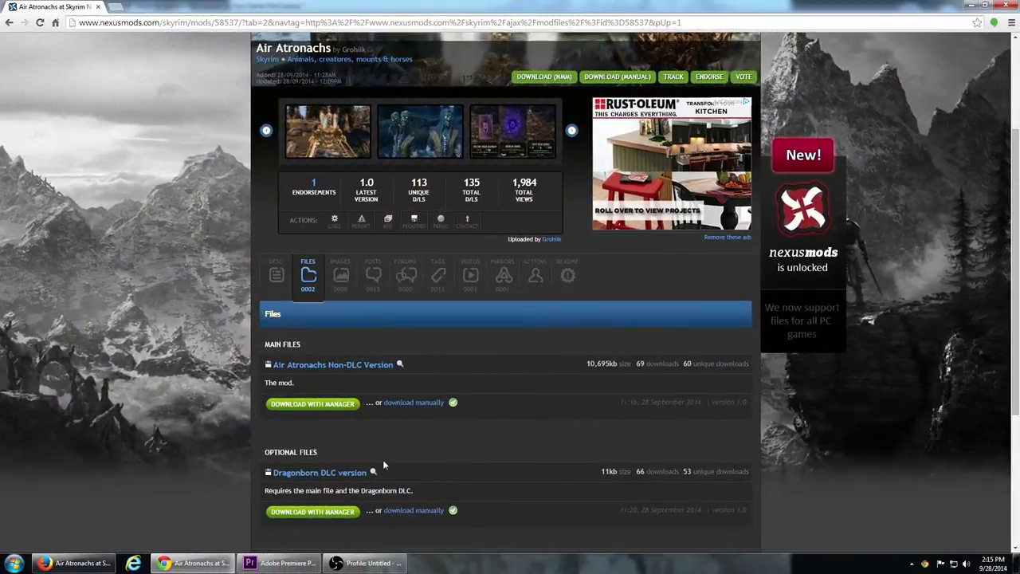
Download the Dragonborn DLC archive in Chrome, preview it from the download shelf, then close the preview.
{"action": "left_click", "coordinate": [408, 510]}
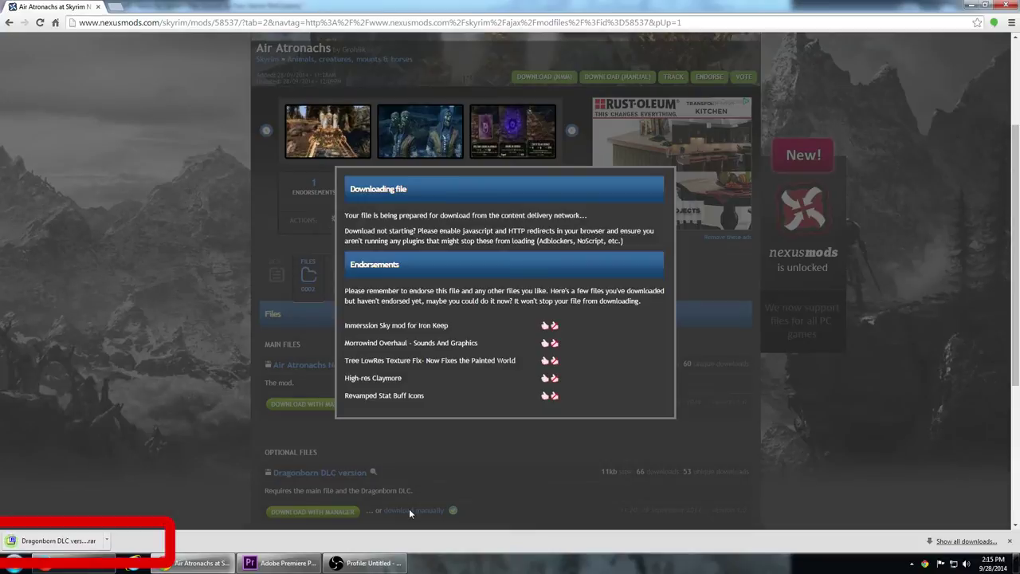
{"action": "left_click", "coordinate": [77, 545]}
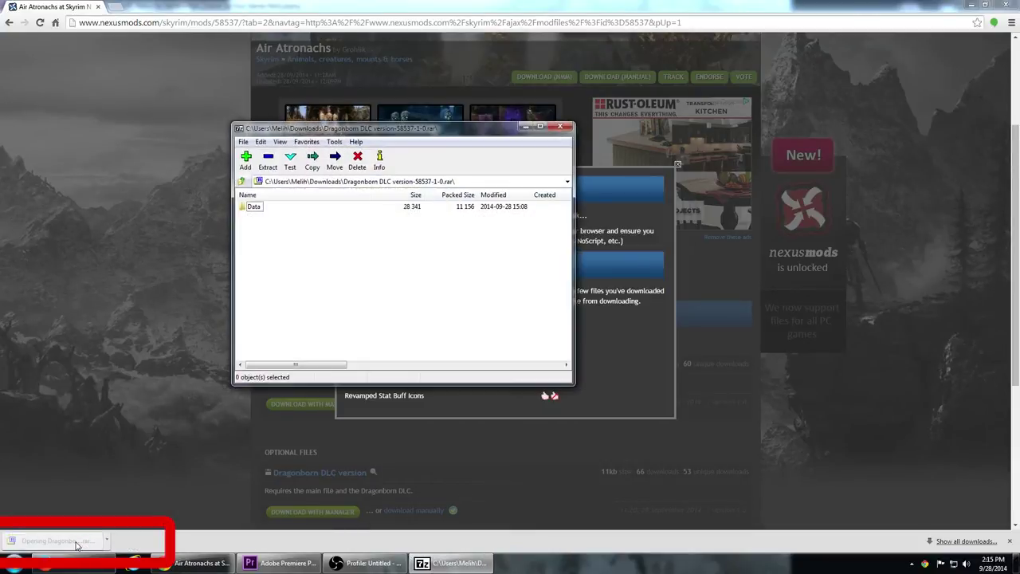
{"action": "left_click", "coordinate": [560, 126]}
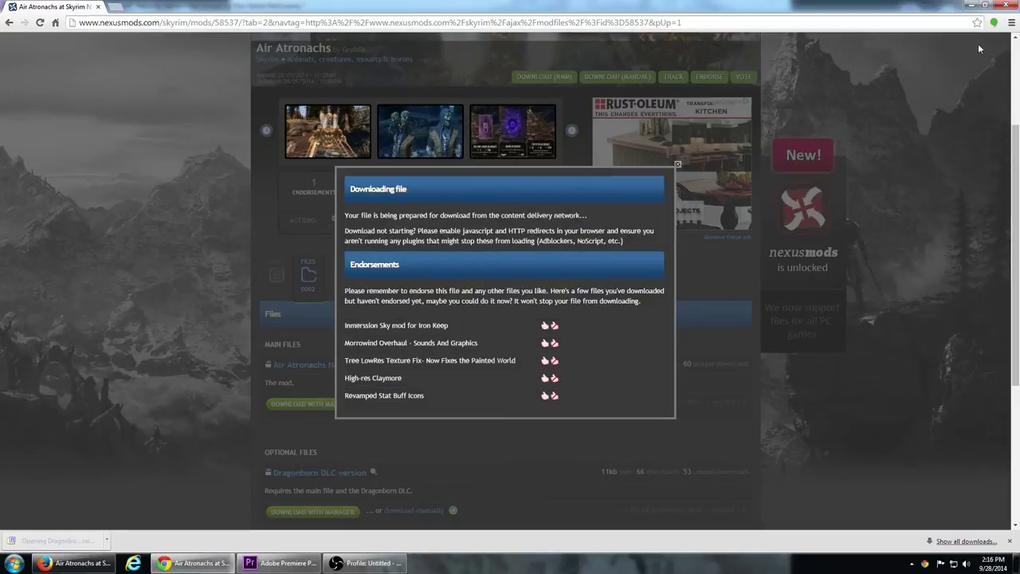
Change Chrome's download location to Z:\Downloads in advanced settings.
{"action": "left_click", "coordinate": [1011, 23]}
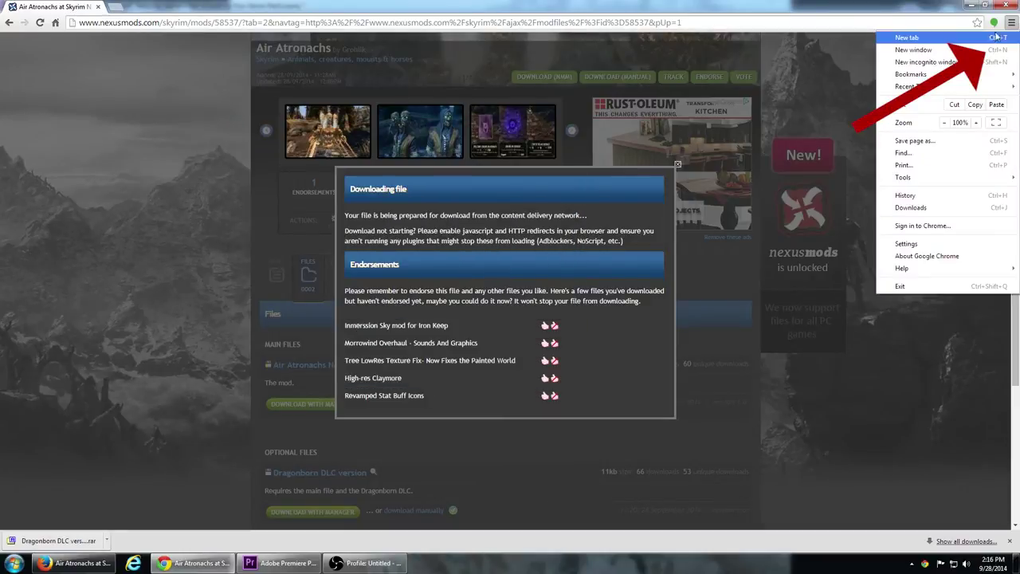
{"action": "left_click", "coordinate": [908, 243]}
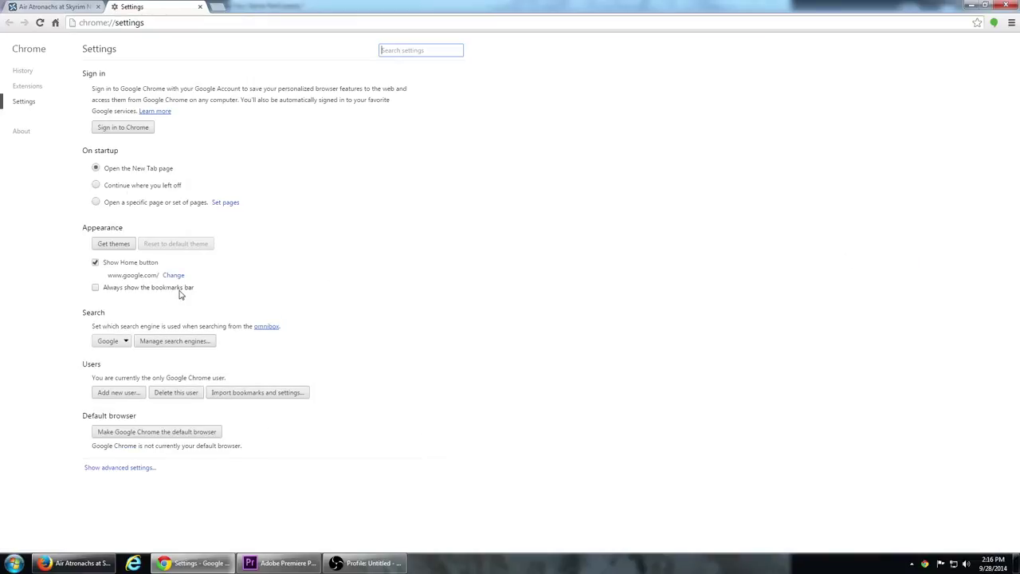
{"action": "left_click", "coordinate": [112, 467]}
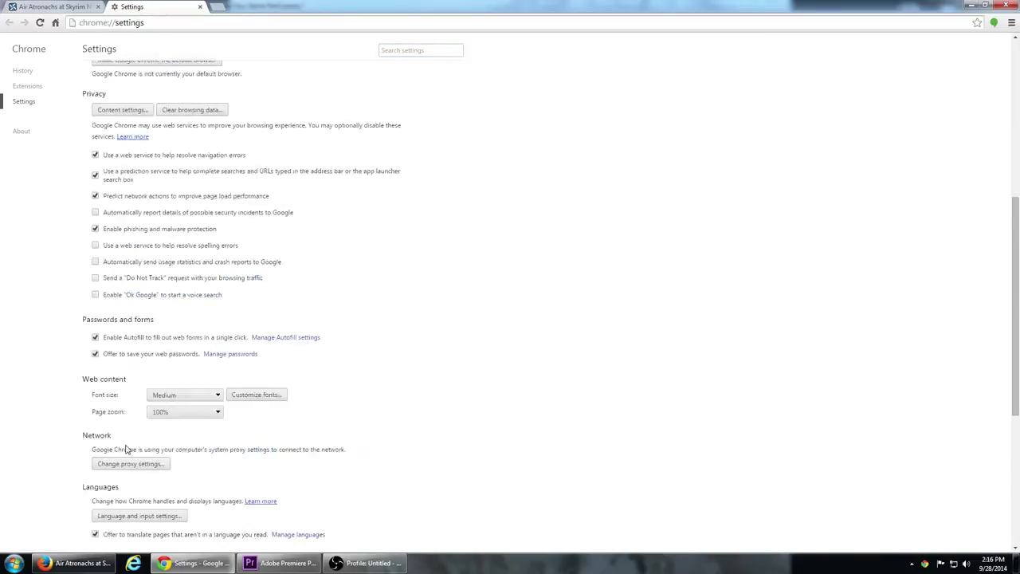
{"action": "scroll", "coordinate": [128, 446], "scroll_direction": "down", "scroll_amount": 3}
{"action": "left_click", "coordinate": [309, 311]}
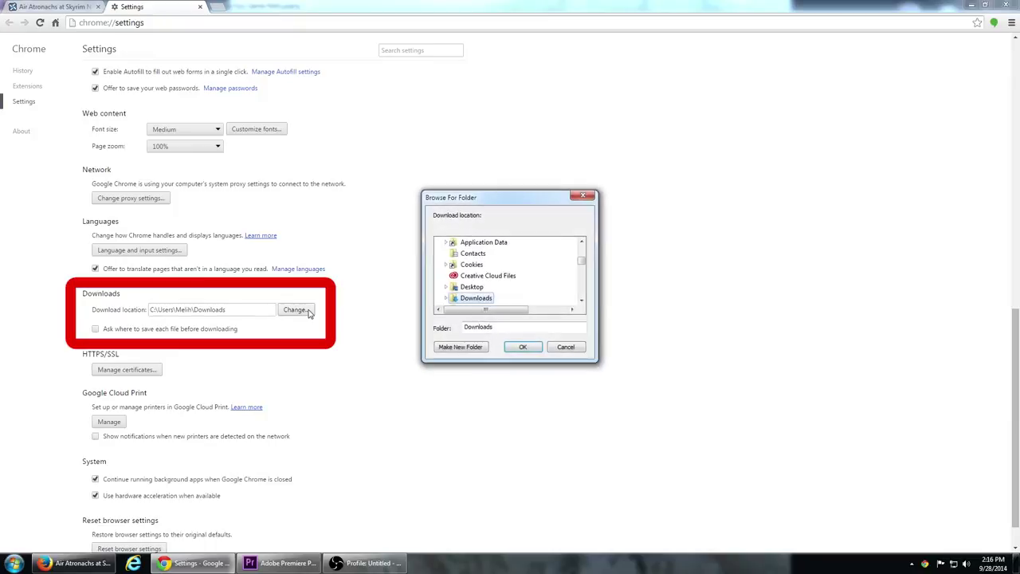
{"action": "scroll", "coordinate": [478, 278], "scroll_direction": "down", "scroll_amount": 8}
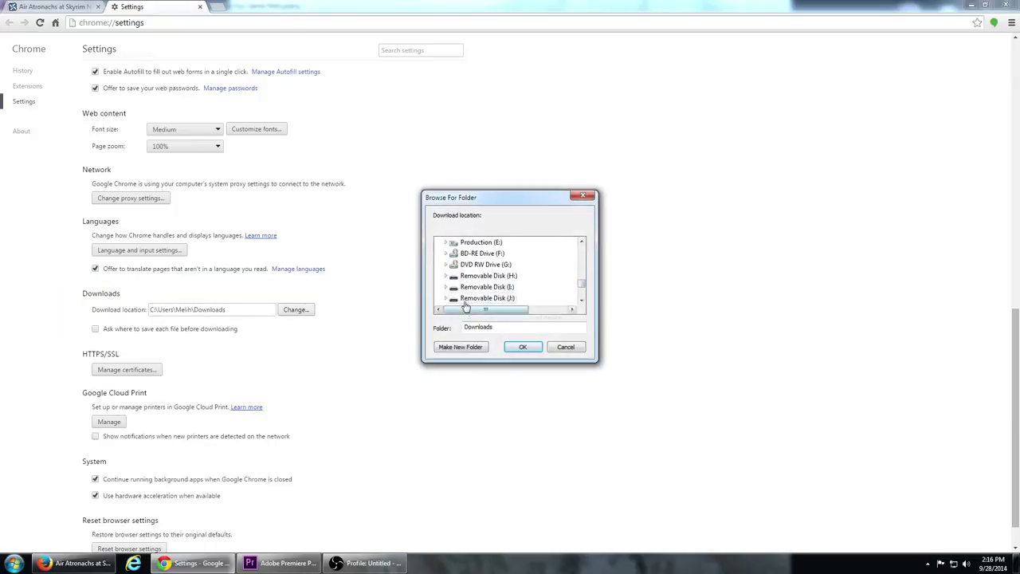
{"action": "scroll", "coordinate": [466, 295], "scroll_direction": "down", "scroll_amount": 2}
{"action": "double_click", "coordinate": [478, 297]}
{"action": "left_click", "coordinate": [470, 297]}
{"action": "left_click", "coordinate": [522, 347]}
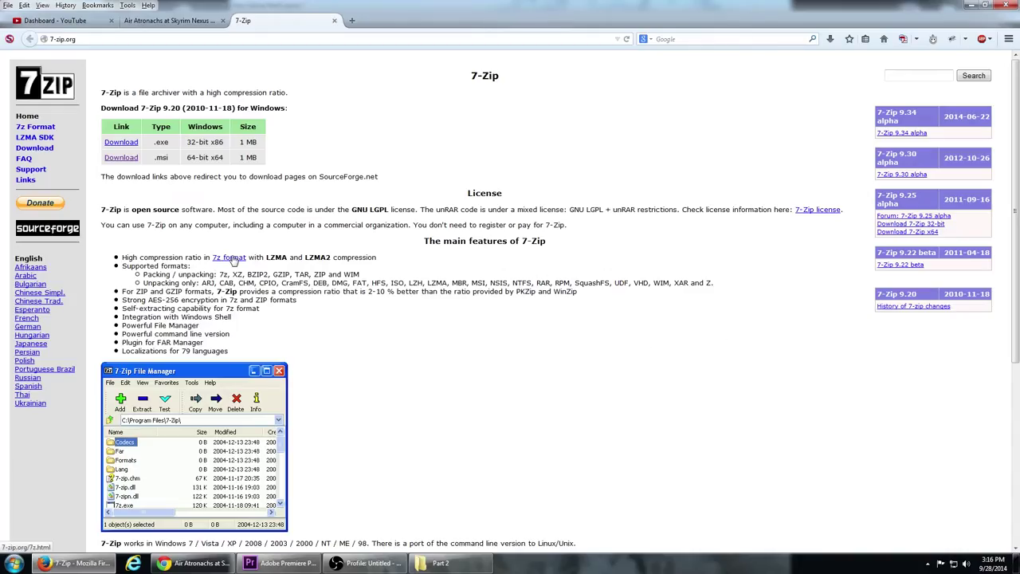
Save the 64-bit 7-Zip 9.20 .msi installer and launch it from Firefox's downloads list.
{"action": "left_click", "coordinate": [122, 159]}
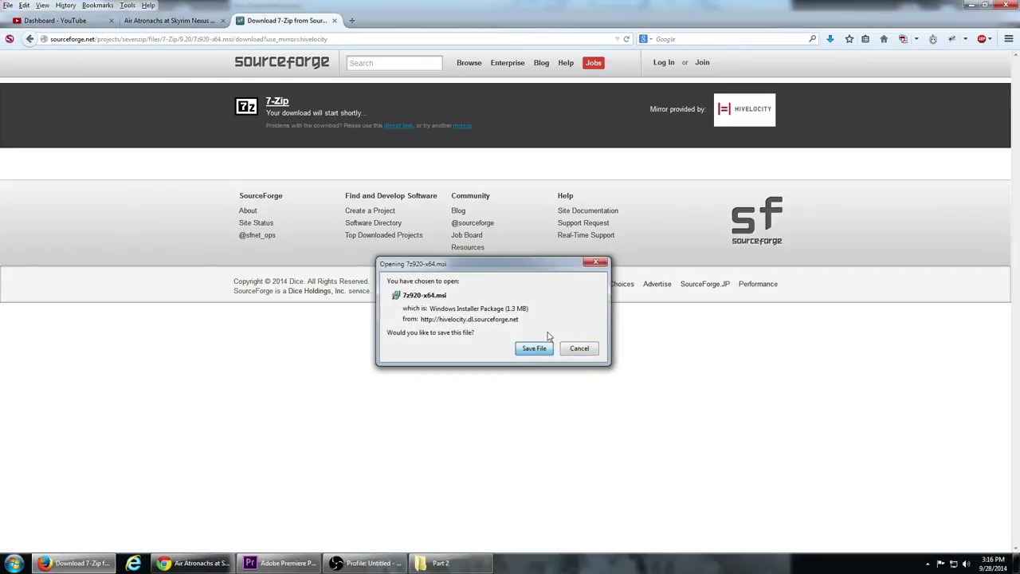
{"action": "left_click", "coordinate": [533, 347]}
{"action": "left_click", "coordinate": [829, 38]}
{"action": "left_click", "coordinate": [717, 76]}
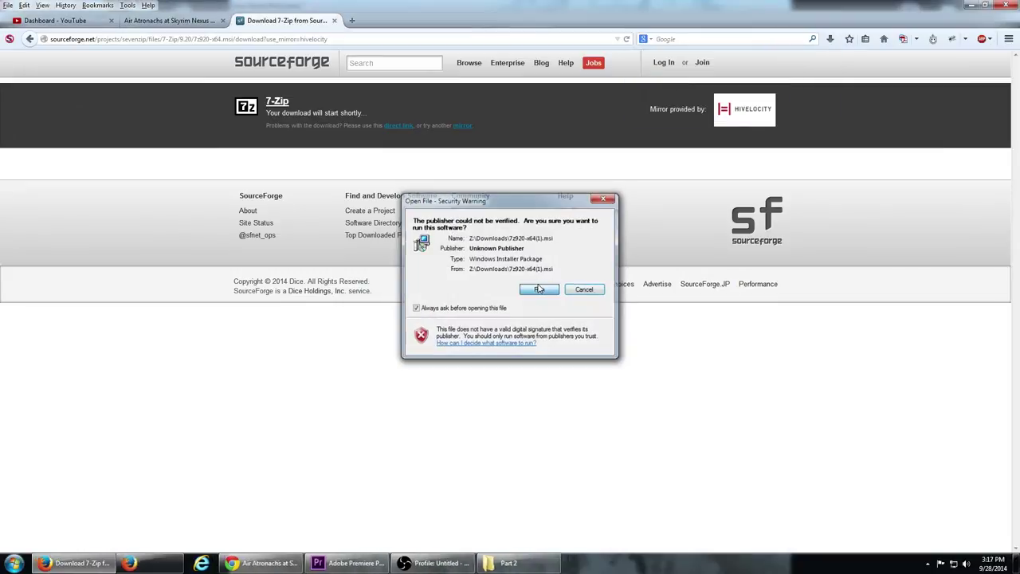
Allow the installer to run and advance past Welcome and Custom Setup with default components.
{"action": "left_click", "coordinate": [539, 289]}
{"action": "left_click", "coordinate": [564, 364]}
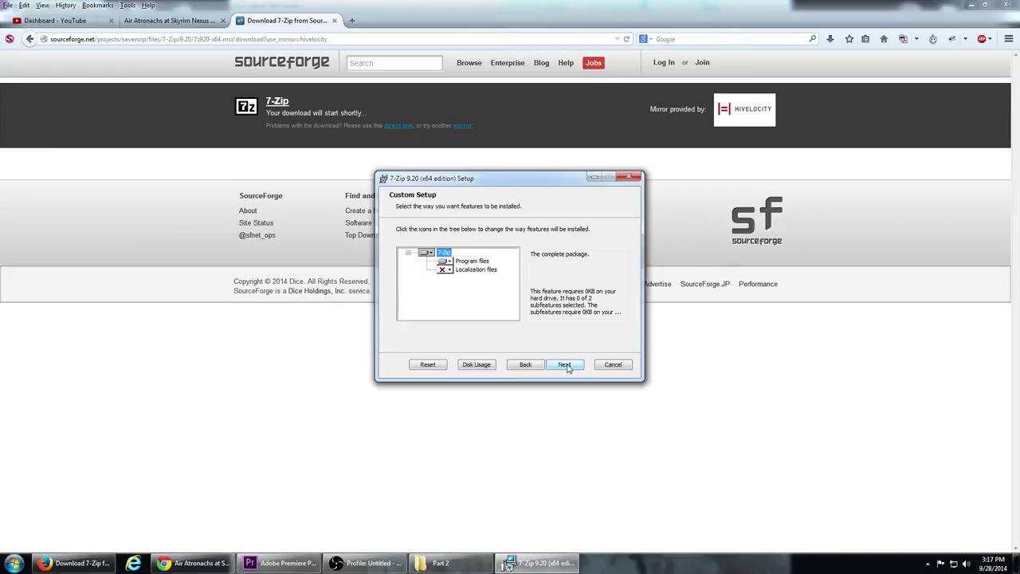
{"action": "left_click", "coordinate": [566, 365]}
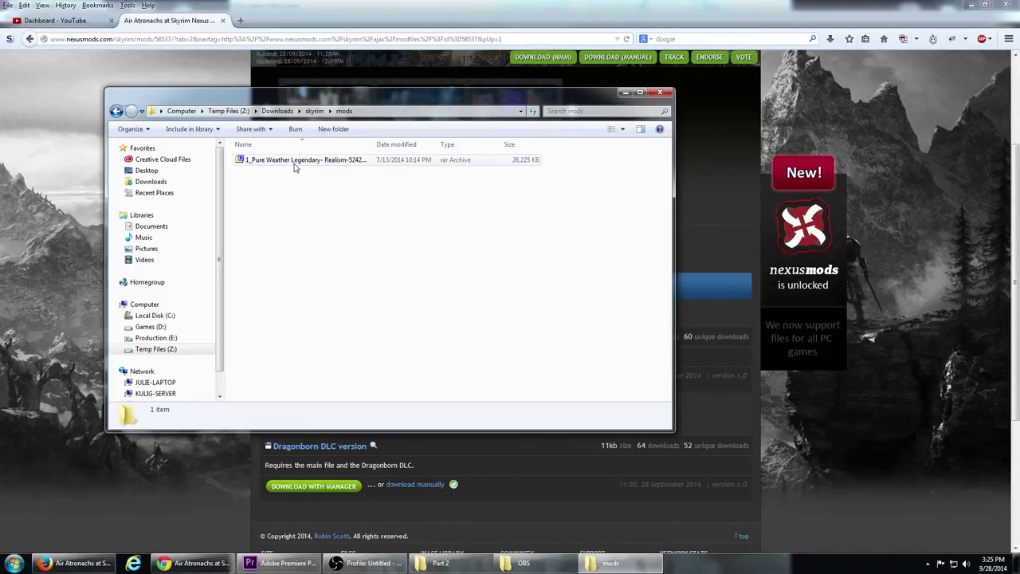
Open the Pure Weather Legendary rar in 7-Zip and extract Textures, Pureweather.bsa and Pureweather.esp to Z:\Downloads\skyrim\mods.
{"action": "double_click", "coordinate": [293, 161]}
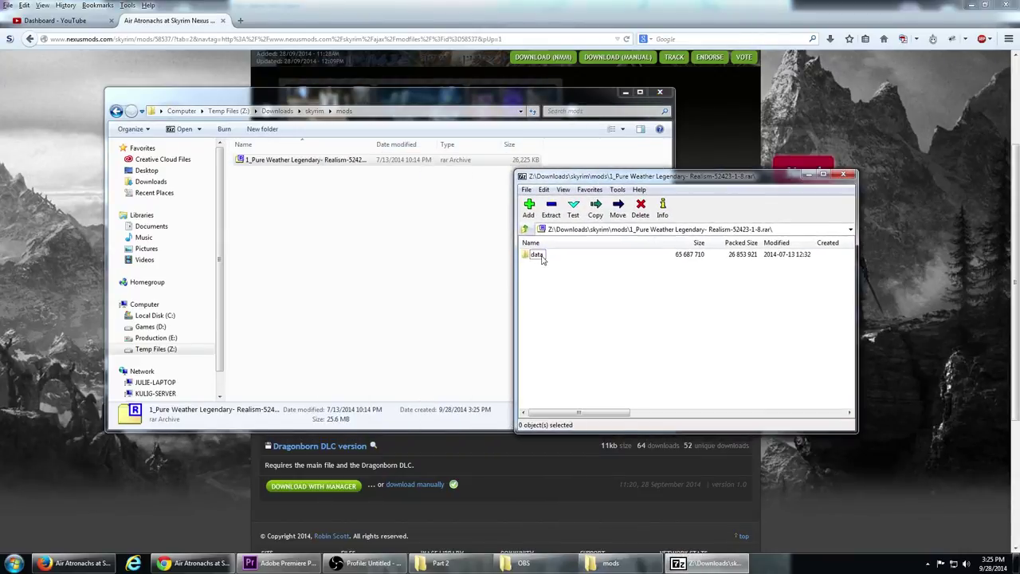
{"action": "double_click", "coordinate": [540, 255]}
{"action": "left_click_drag", "start_coordinate": [569, 300], "coordinate": [426, 301]}
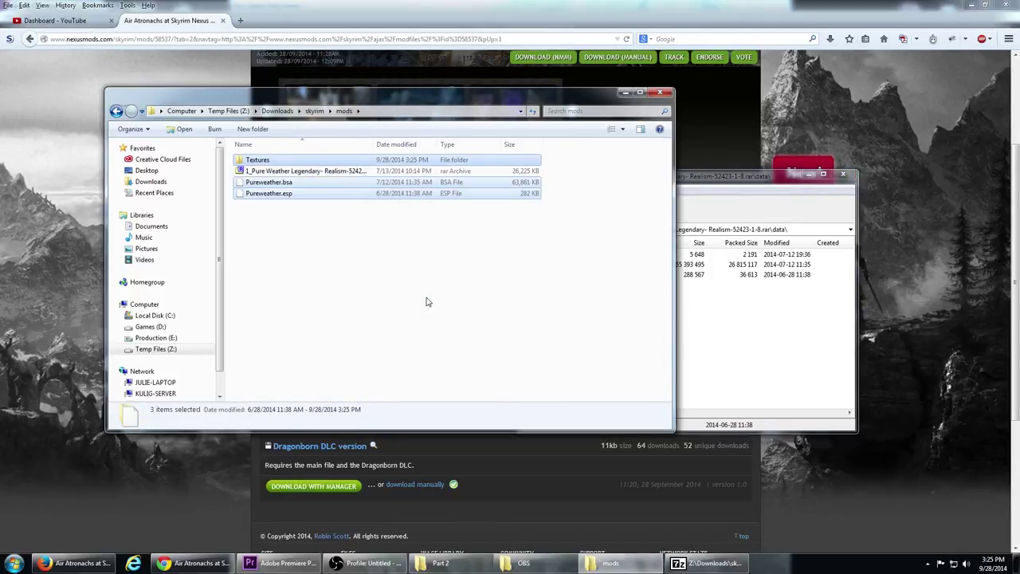
{"action": "key", "text": "Delete"}
{"action": "key", "text": "super+Tab"}
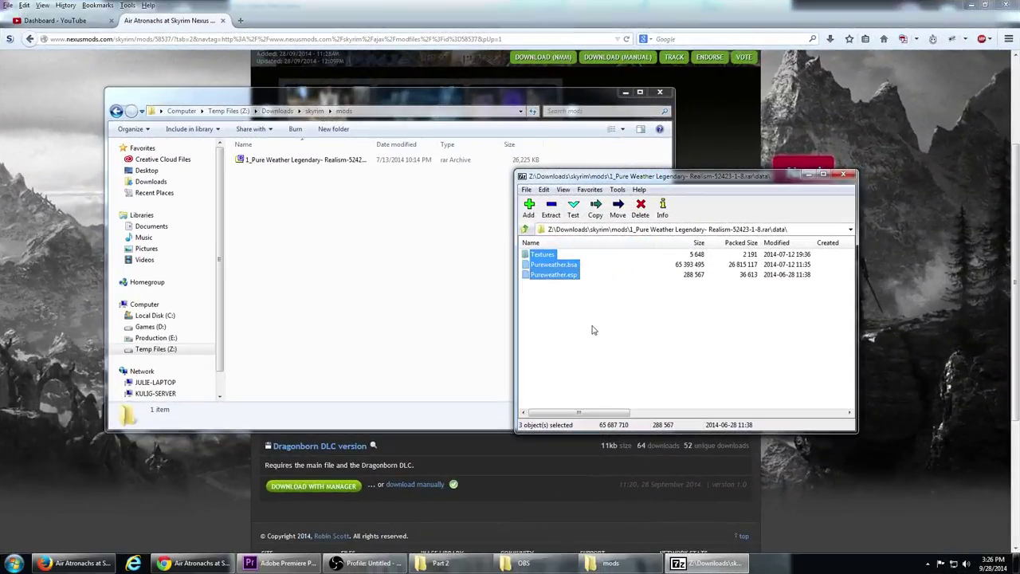
{"action": "left_click", "coordinate": [550, 209]}
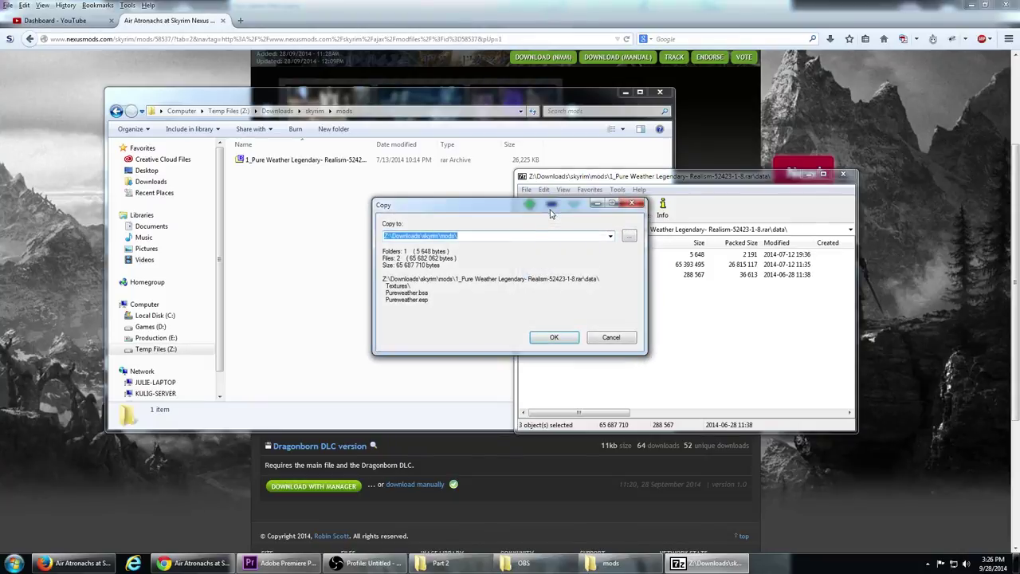
{"action": "left_click", "coordinate": [558, 338]}
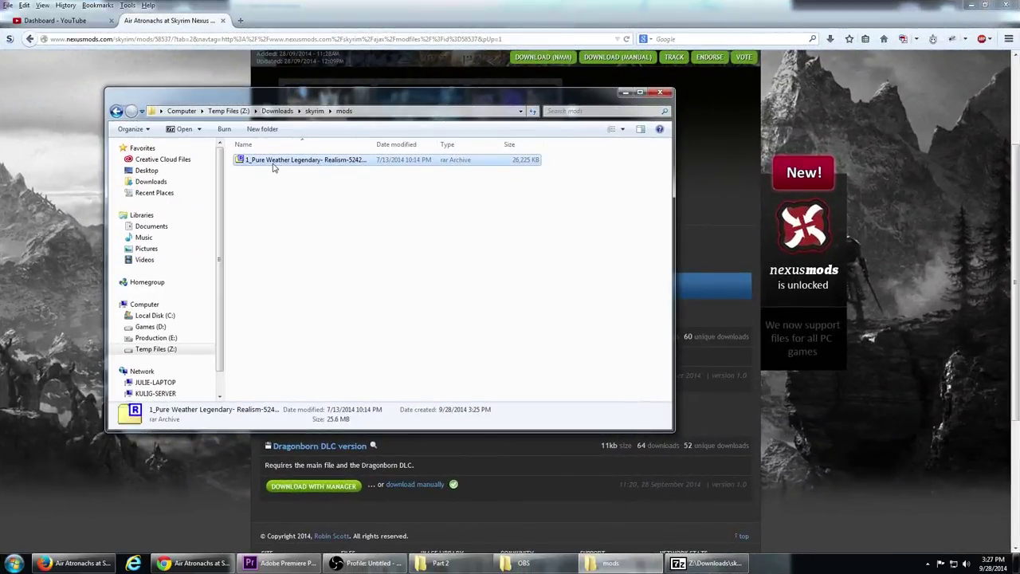
Extract the Pure Weather rar into the mods folder with 7-Zip Extract Here.
{"action": "right_click", "coordinate": [273, 166]}
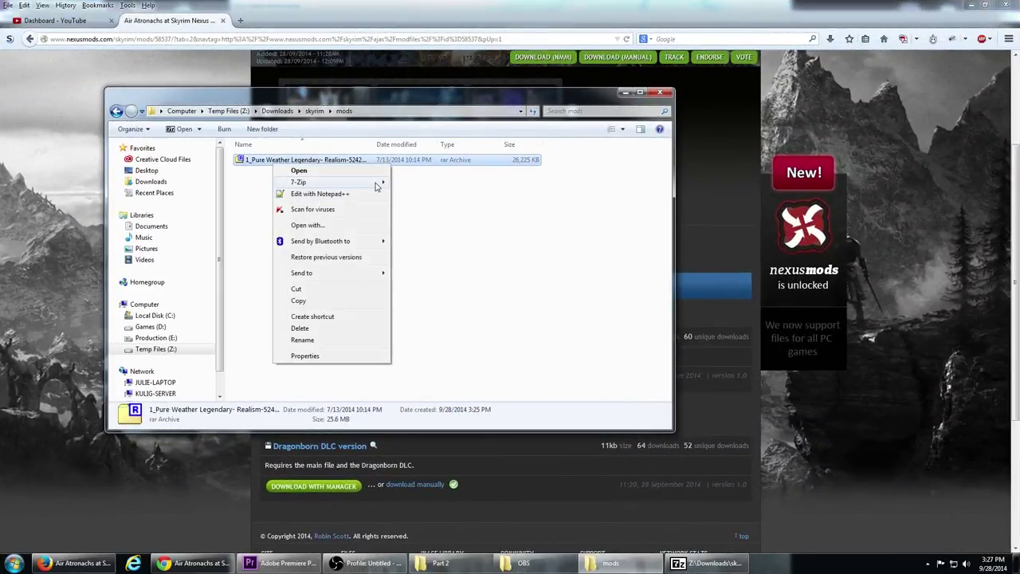
{"action": "mouse_move", "coordinate": [376, 185]}
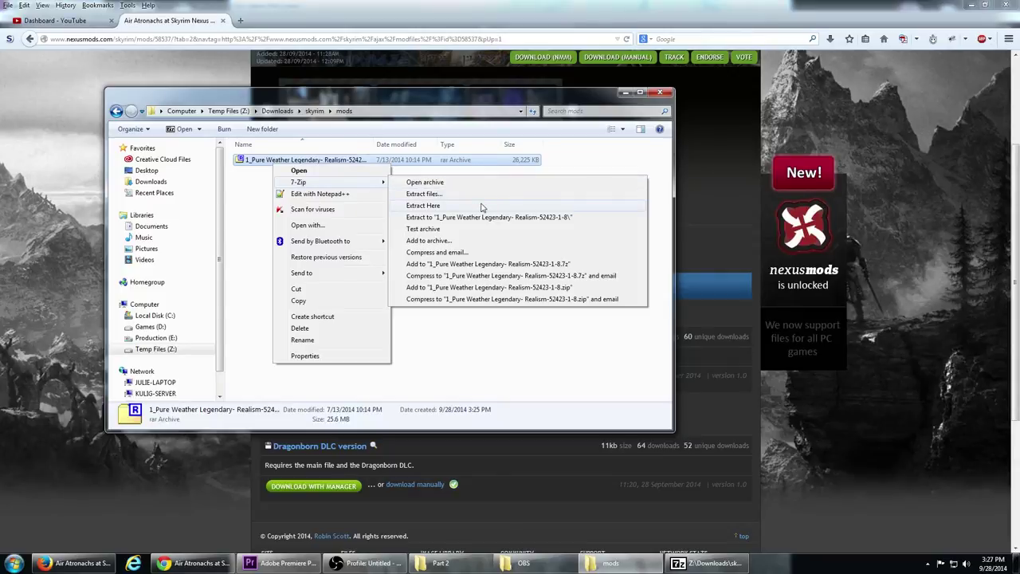
{"action": "left_click", "coordinate": [423, 205]}
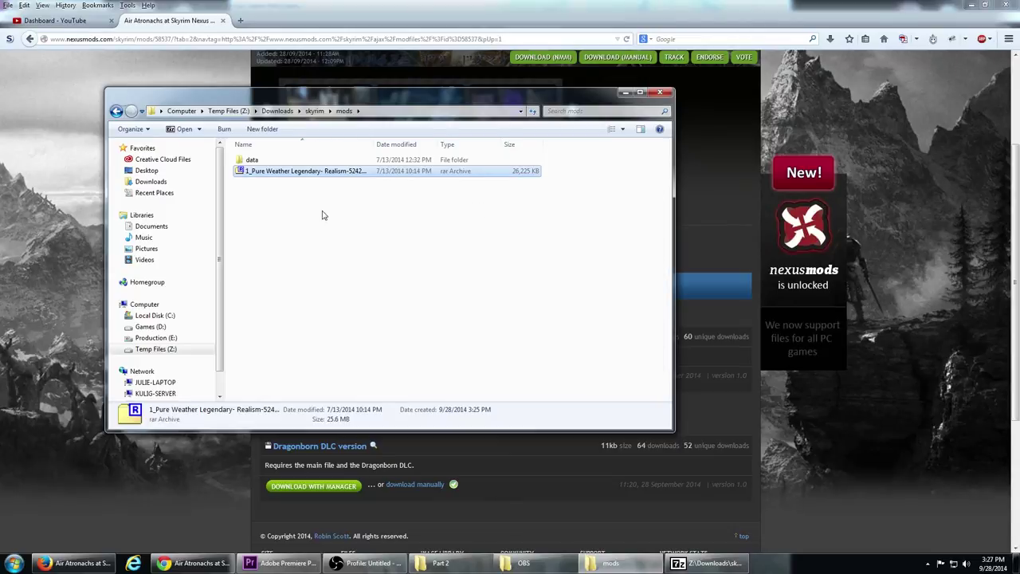
{"action": "left_click", "coordinate": [323, 215]}
In the extracted data folder, compress both Pureweather files into data.zip with 7-Zip.
{"action": "double_click", "coordinate": [246, 162]}
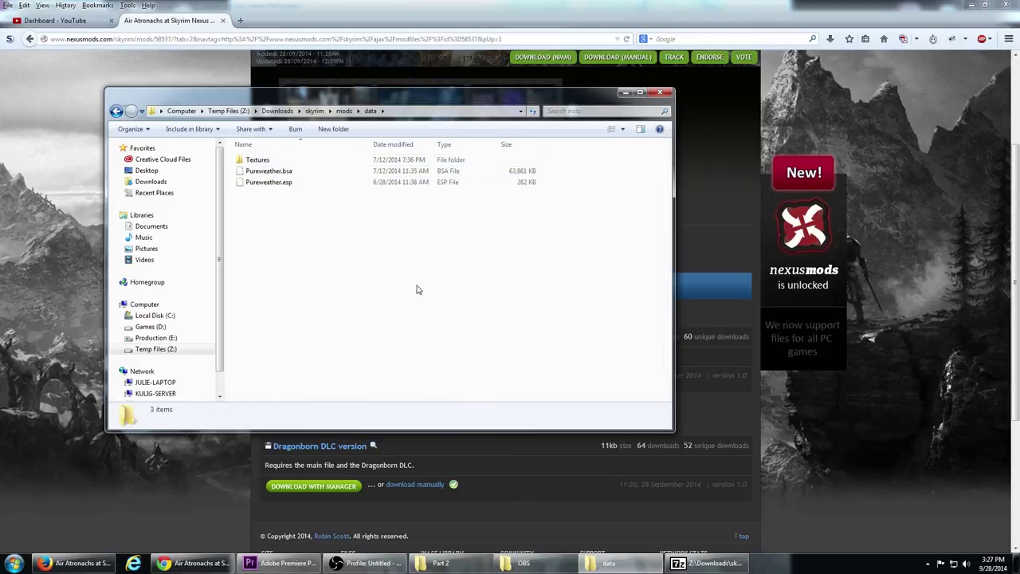
{"action": "left_click_drag", "start_coordinate": [417, 289], "coordinate": [270, 172]}
{"action": "right_click", "coordinate": [264, 176]}
{"action": "mouse_move", "coordinate": [324, 184]}
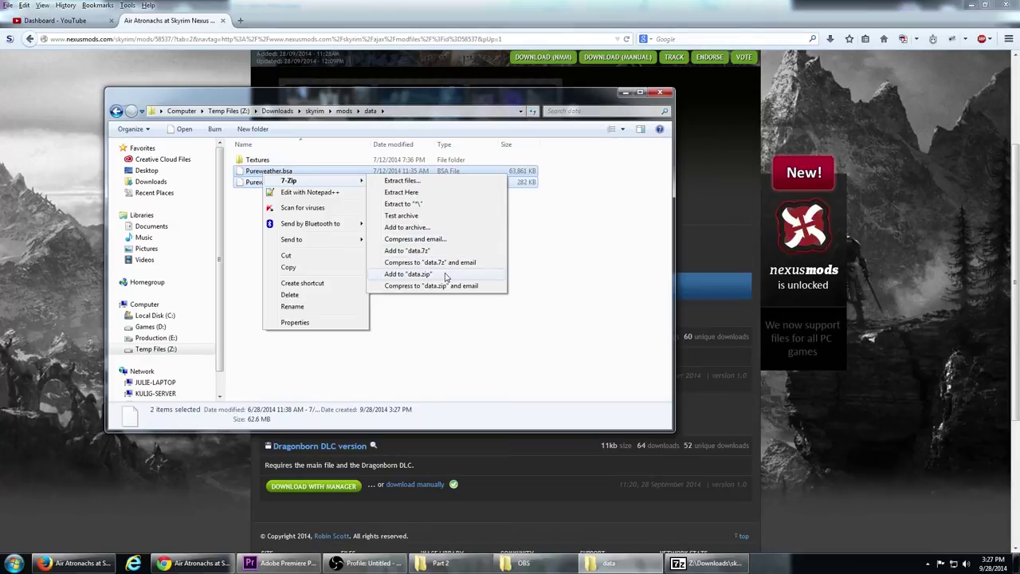
{"action": "left_click", "coordinate": [408, 274]}
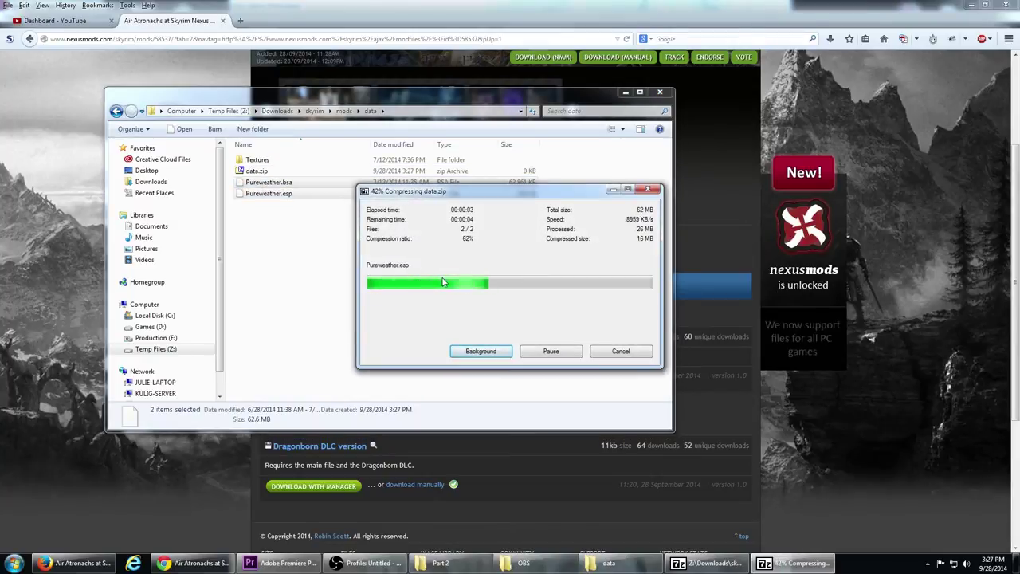
{"action": "left_click", "coordinate": [269, 251]}
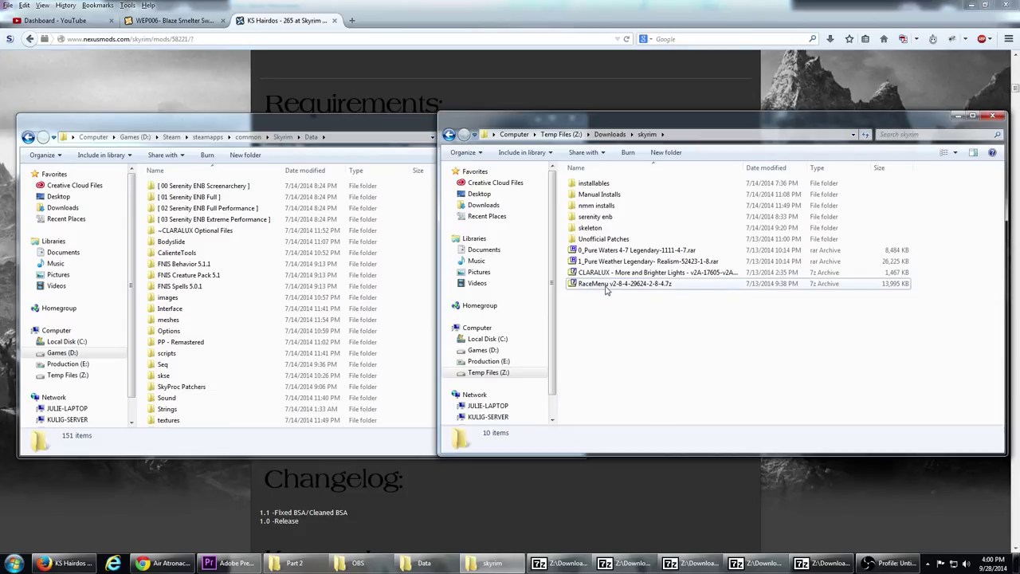
Copy all RaceMenu archive items into the Skyrim Data folder, merging skse and replacing RaceMenu.bsa.
{"action": "double_click", "coordinate": [606, 284]}
{"action": "key", "text": "ctrl+a"}
{"action": "left_click_drag", "start_coordinate": [550, 274], "coordinate": [386, 177]}
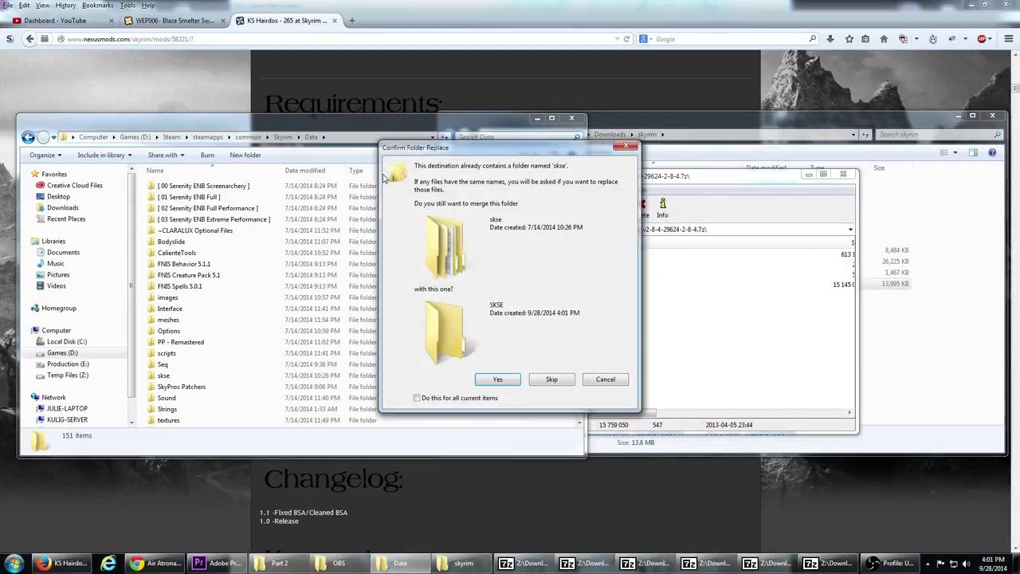
{"action": "left_click", "coordinate": [494, 380]}
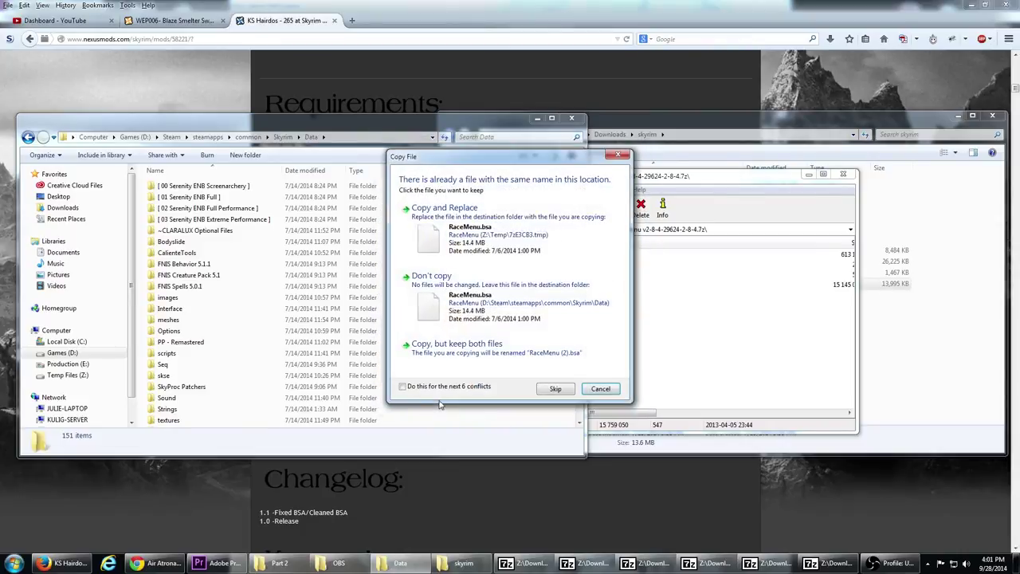
{"action": "left_click", "coordinate": [456, 222]}
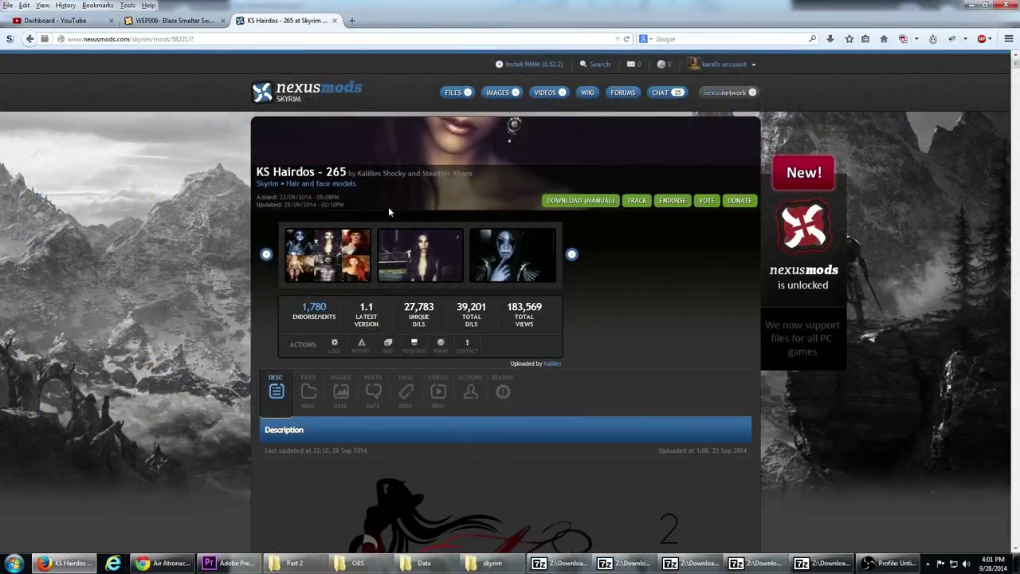
Scroll the KS Hairdos page down to its Requirements and Installation sections, then return to the Helgen Reborn archive.
{"action": "scroll", "coordinate": [387, 208], "scroll_direction": "down", "scroll_amount": 3}
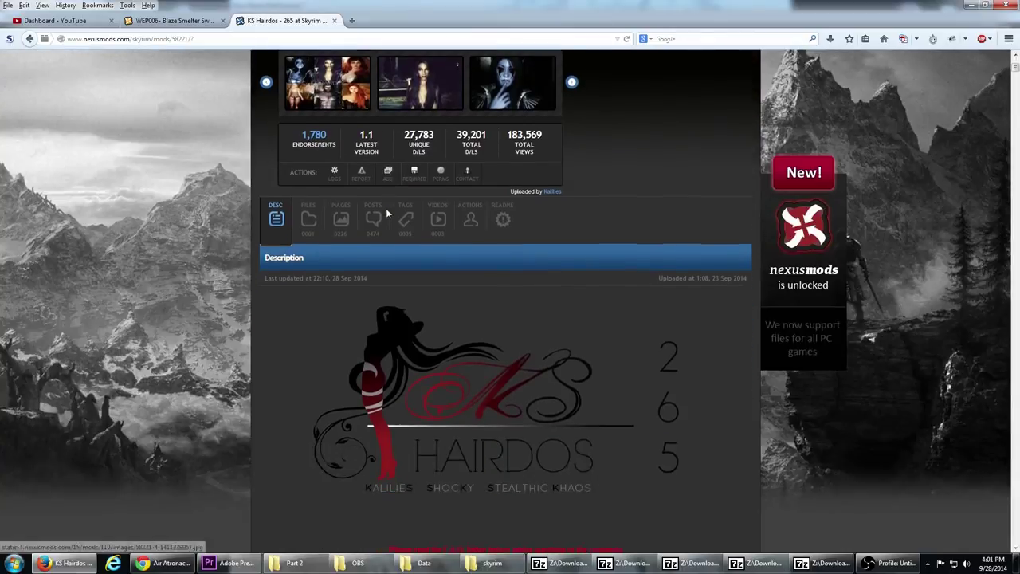
{"action": "scroll", "coordinate": [386, 212], "scroll_direction": "down", "scroll_amount": 5}
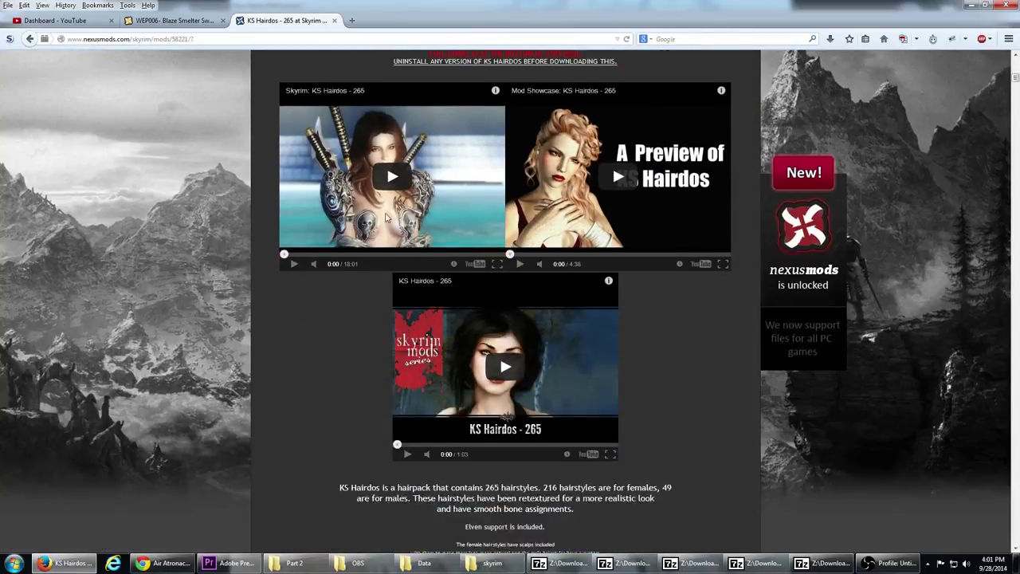
{"action": "scroll", "coordinate": [385, 215], "scroll_direction": "down", "scroll_amount": 6}
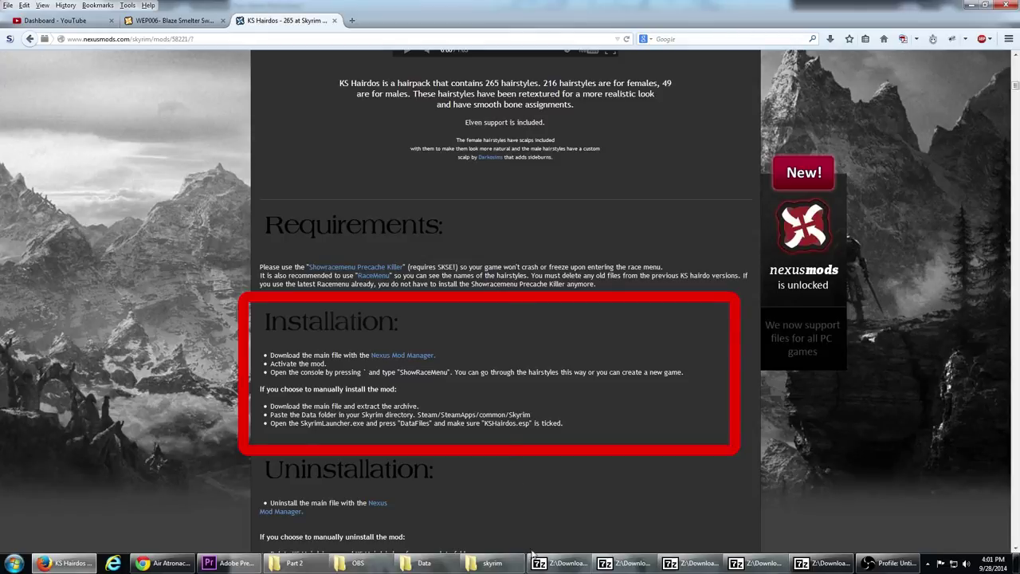
{"action": "left_click", "coordinate": [560, 562]}
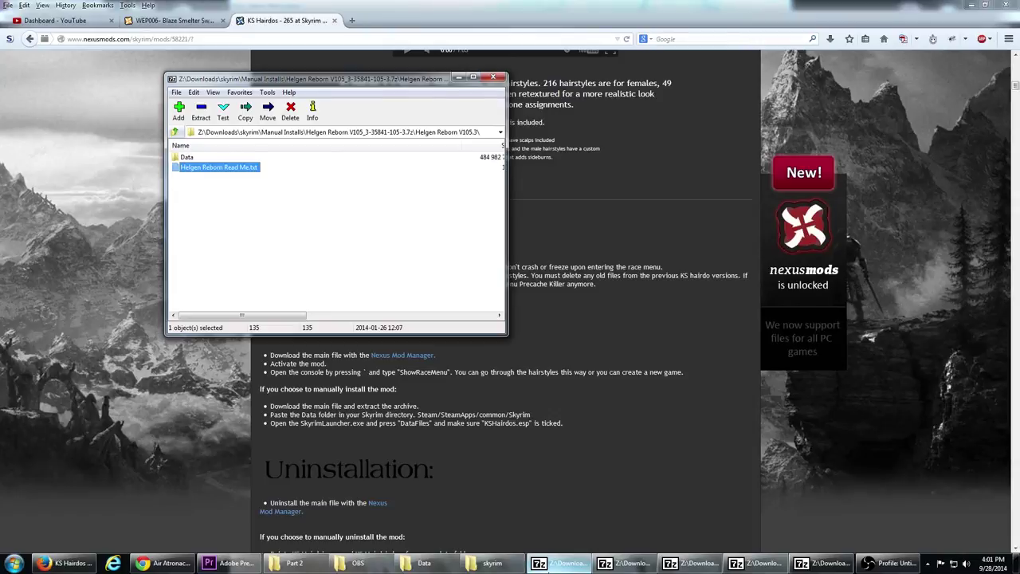
Cycle through the HQ3DMap, TFix_1.10, High_Quality_Eyes and Serious HD Retexture archive windows.
{"action": "left_click", "coordinate": [614, 564]}
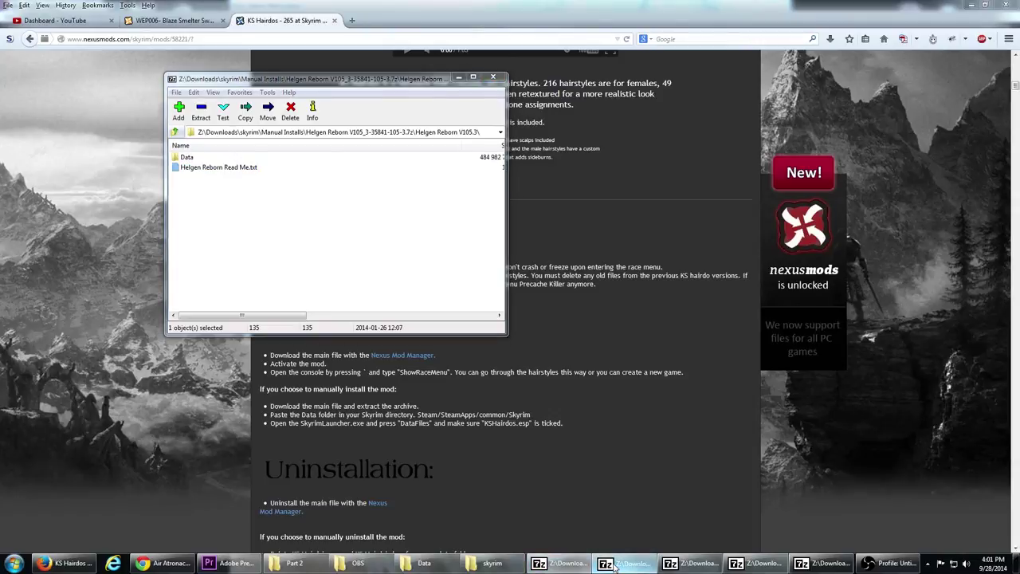
{"action": "left_click", "coordinate": [670, 566]}
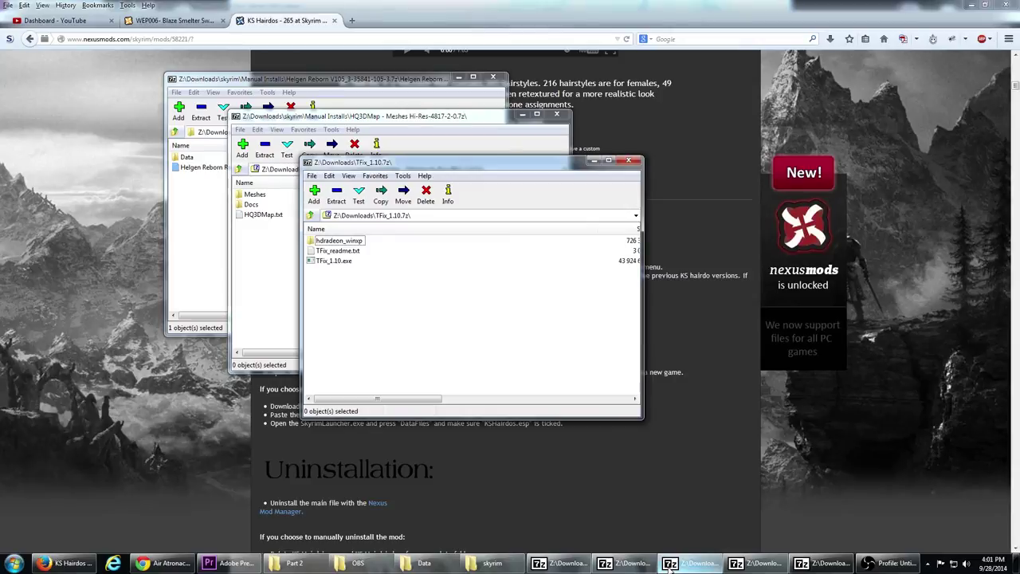
{"action": "left_click", "coordinate": [777, 566]}
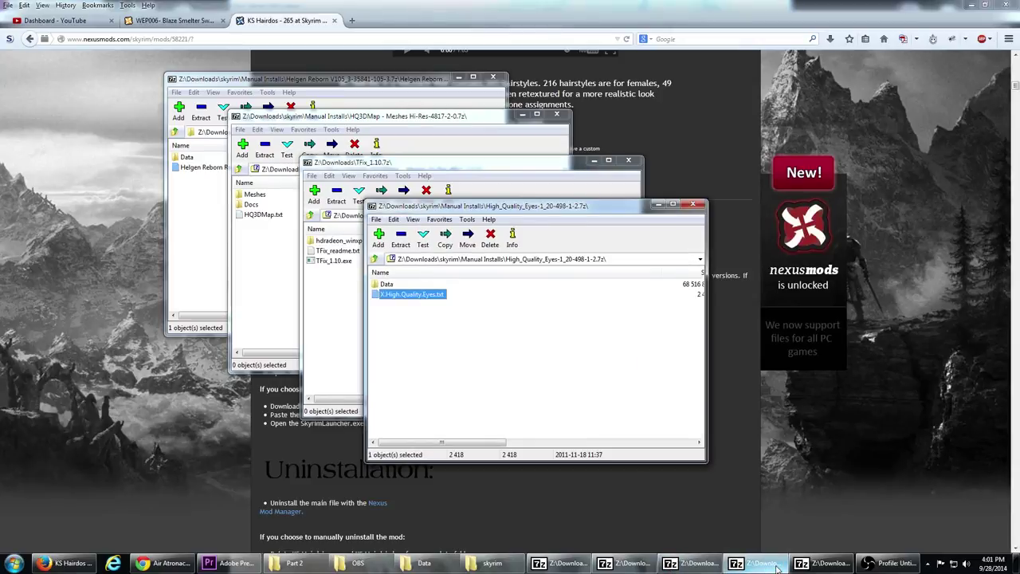
{"action": "left_click", "coordinate": [827, 565]}
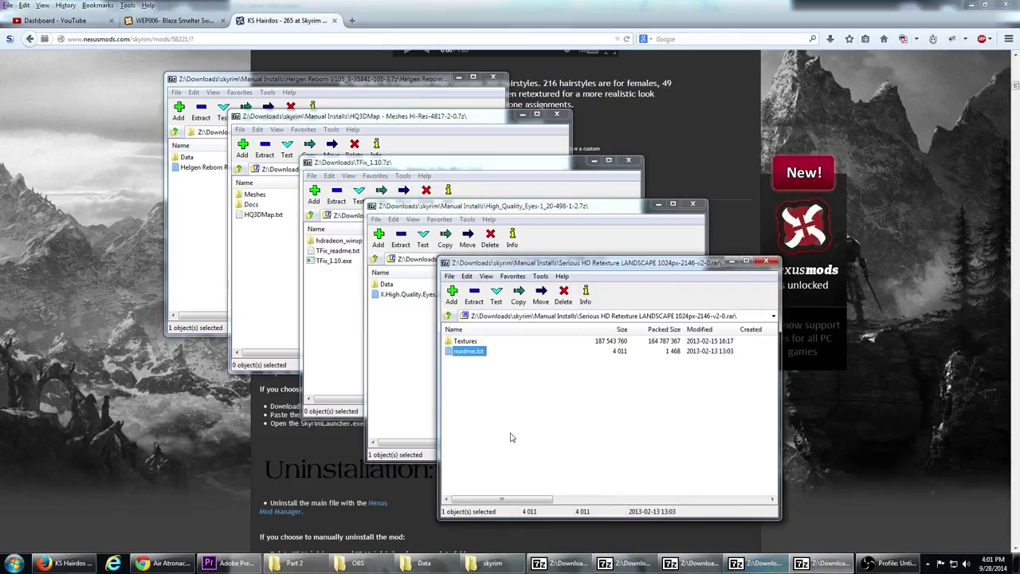
Open the Serious HD Retexture readme.txt and scroll down to its INSTALL steps.
{"action": "right_click", "coordinate": [468, 354]}
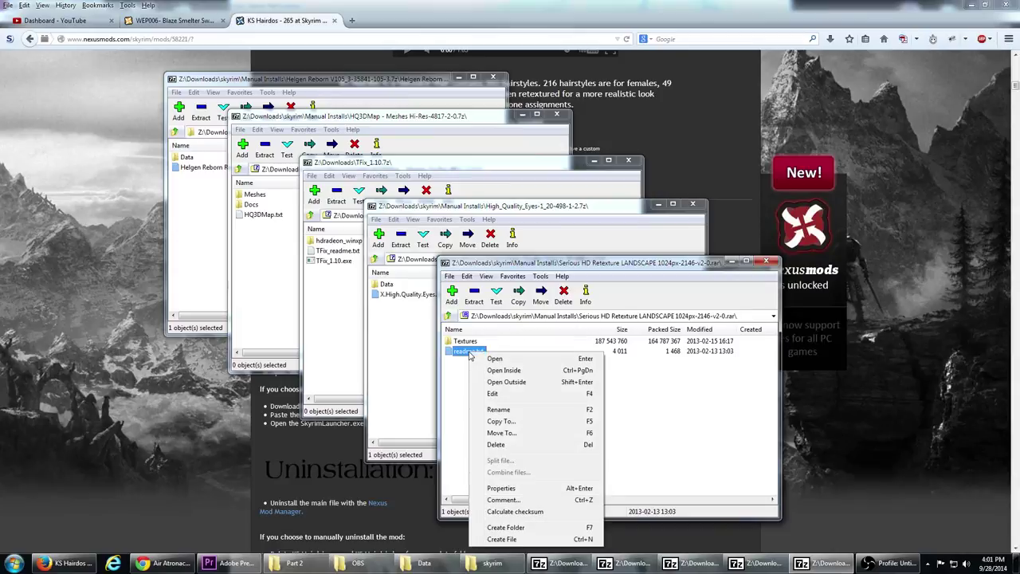
{"action": "left_click", "coordinate": [518, 391]}
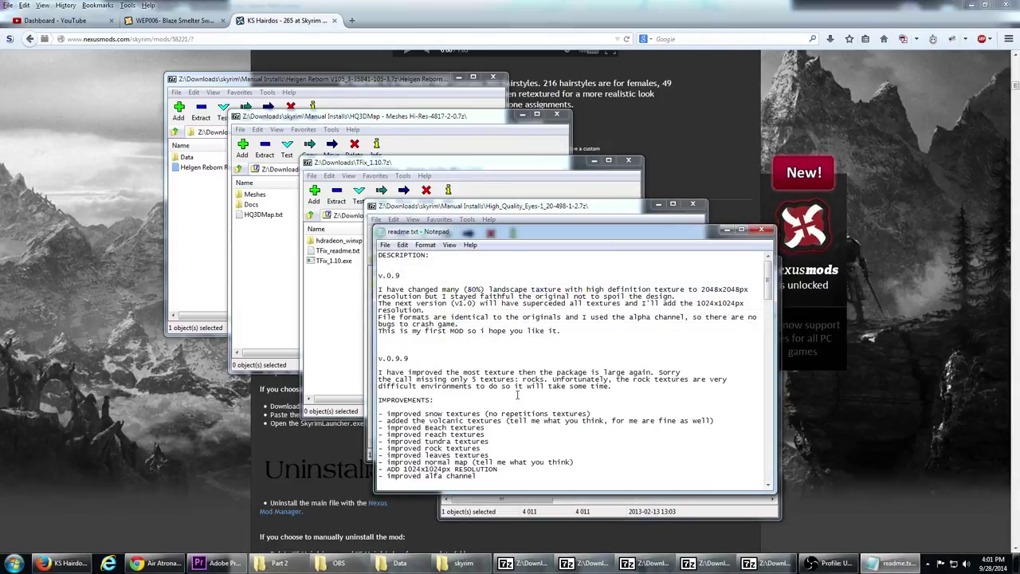
{"action": "scroll", "coordinate": [519, 402], "scroll_direction": "down", "scroll_amount": 10}
{"action": "scroll", "coordinate": [519, 403], "scroll_direction": "down", "scroll_amount": 8}
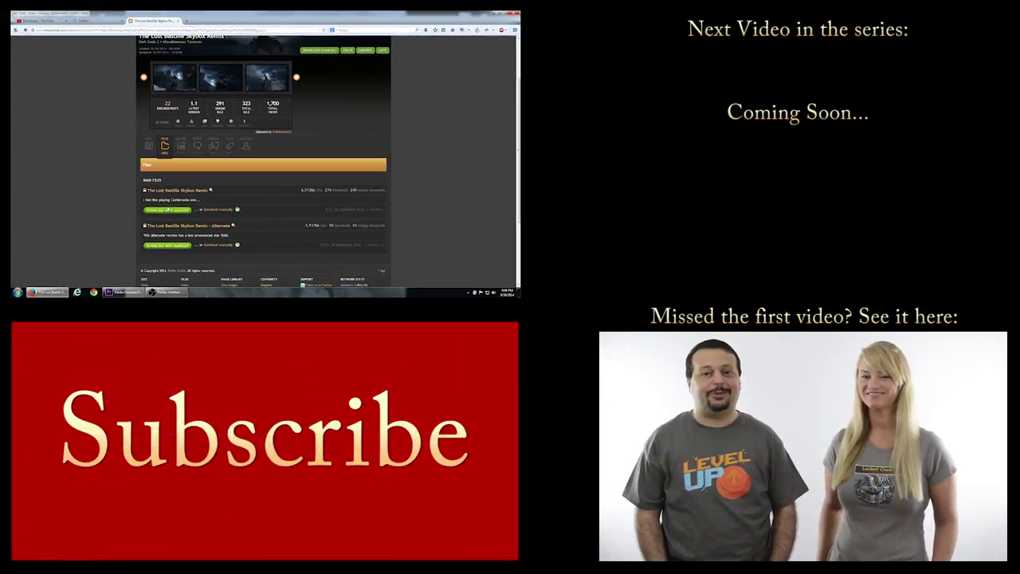
Send the Lost Bastille Skybox Remix download to Nexus Mod Manager and allow it to launch.
{"action": "left_click", "coordinate": [186, 235]}
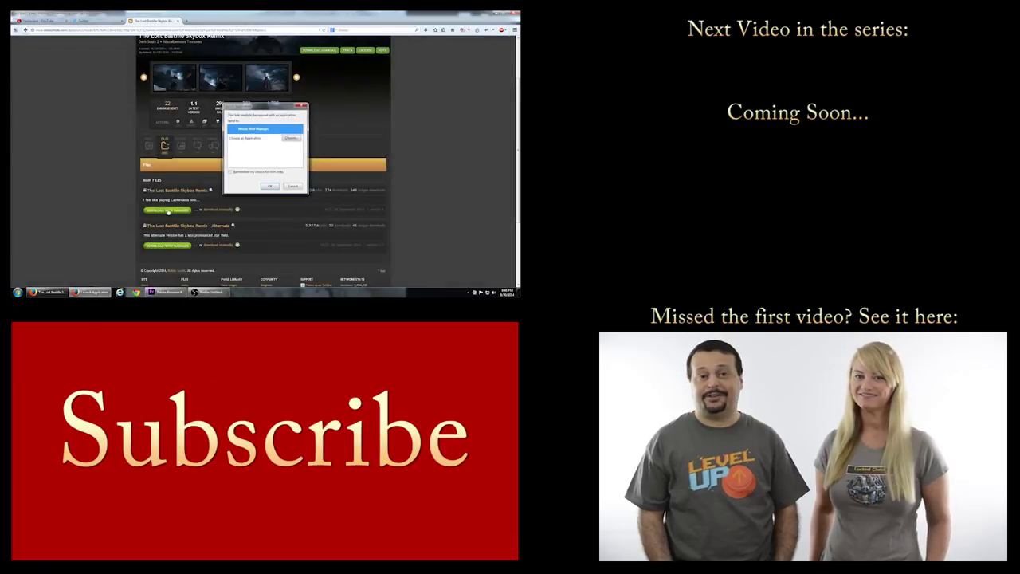
{"action": "left_click", "coordinate": [272, 189]}
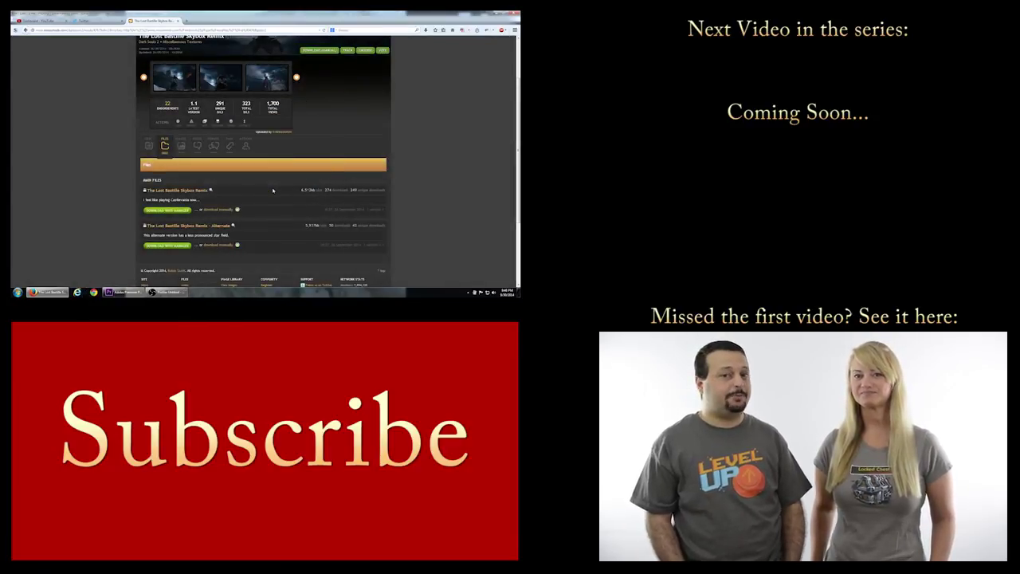